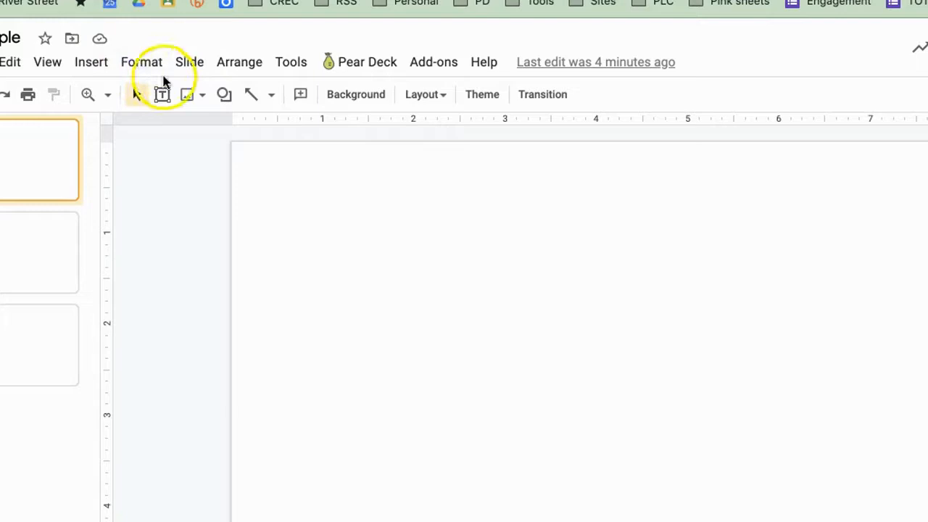
{"action": "left_click", "coordinate": [203, 97]}
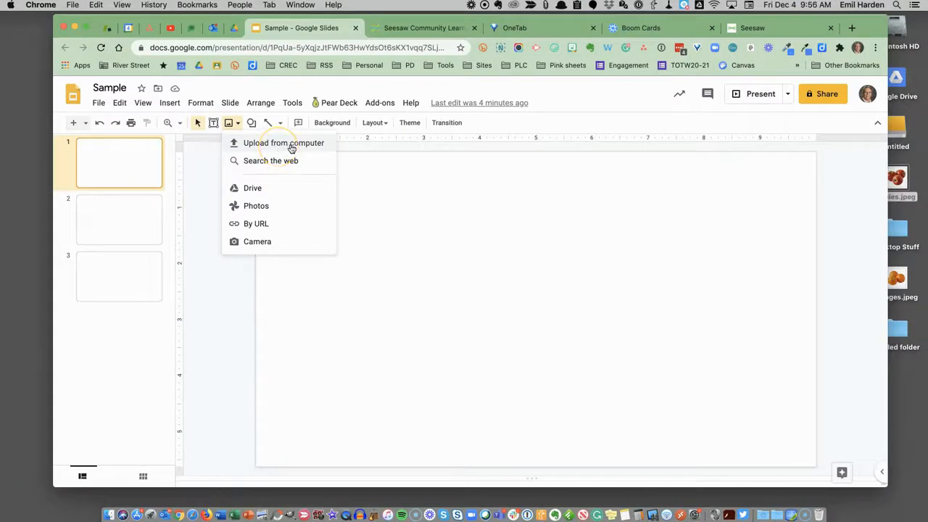
{"action": "left_click", "coordinate": [292, 144]}
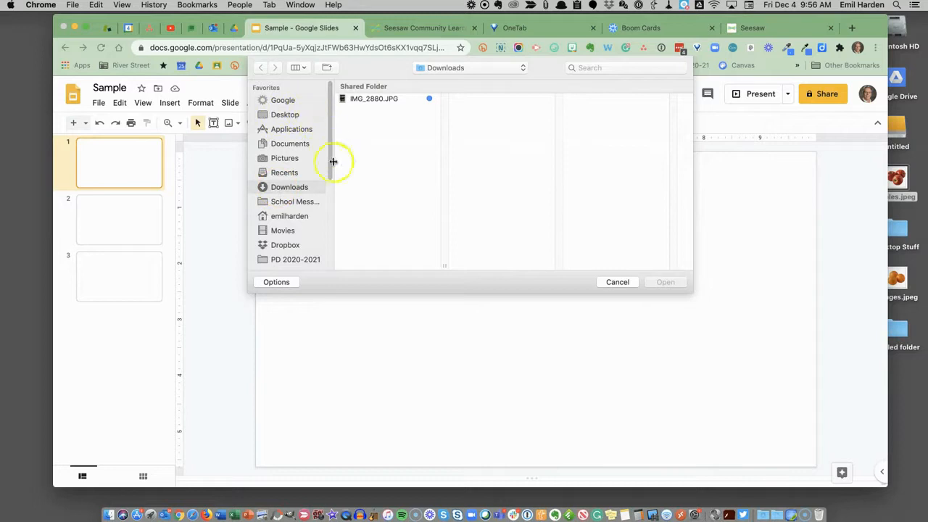
{"action": "left_click", "coordinate": [628, 283]}
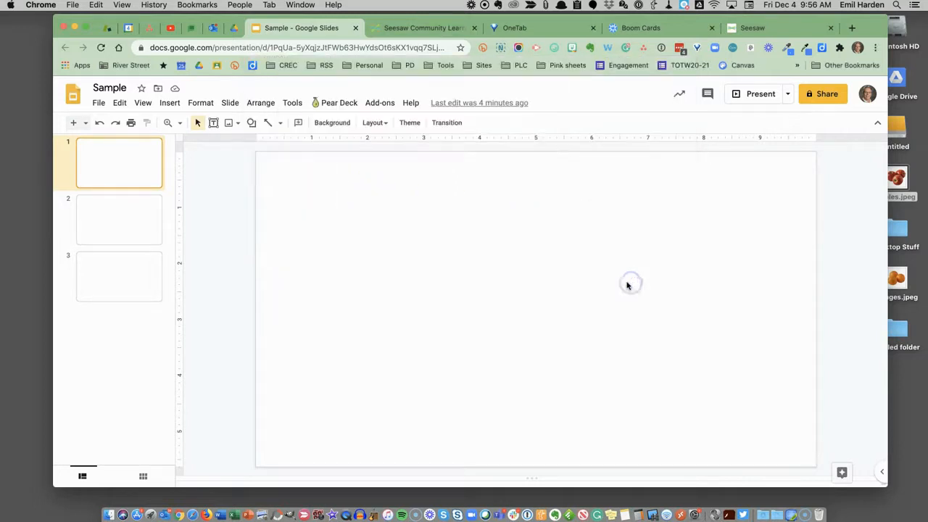
Insert the apples image from the desktop onto the first slide and shrink it from a corner.
{"action": "left_click", "coordinate": [902, 179]}
{"action": "left_click_drag", "start_coordinate": [908, 180], "coordinate": [440, 239]}
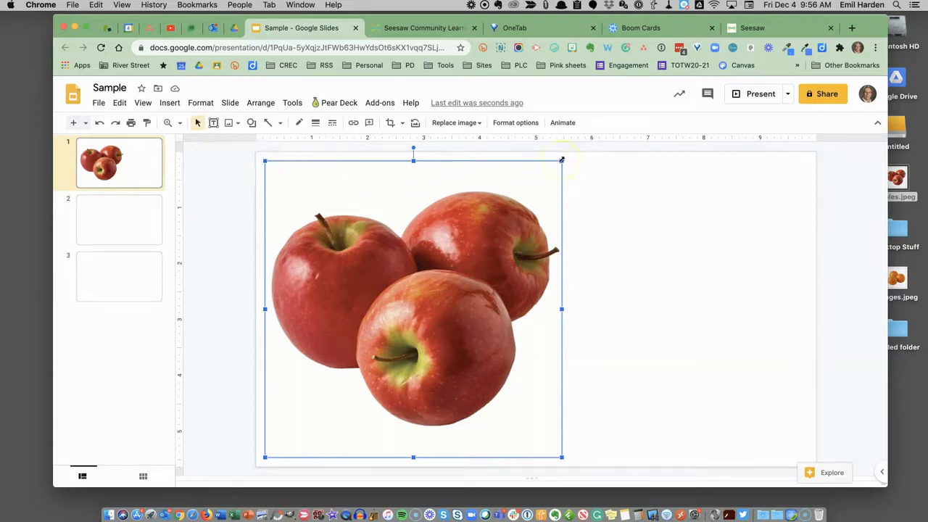
{"action": "left_click_drag", "start_coordinate": [560, 160], "coordinate": [482, 241]}
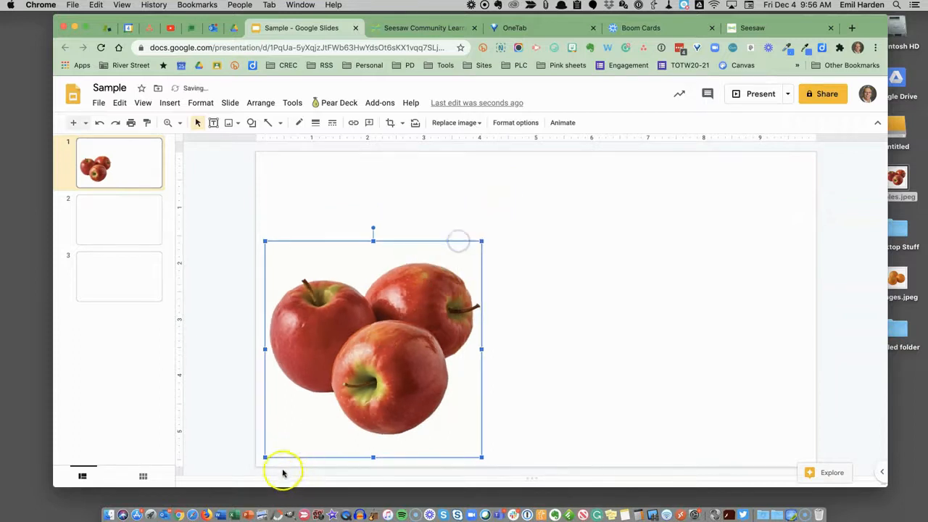
Shrink the apples image further from its lower-left corner.
{"action": "left_click_drag", "start_coordinate": [266, 457], "coordinate": [372, 379]}
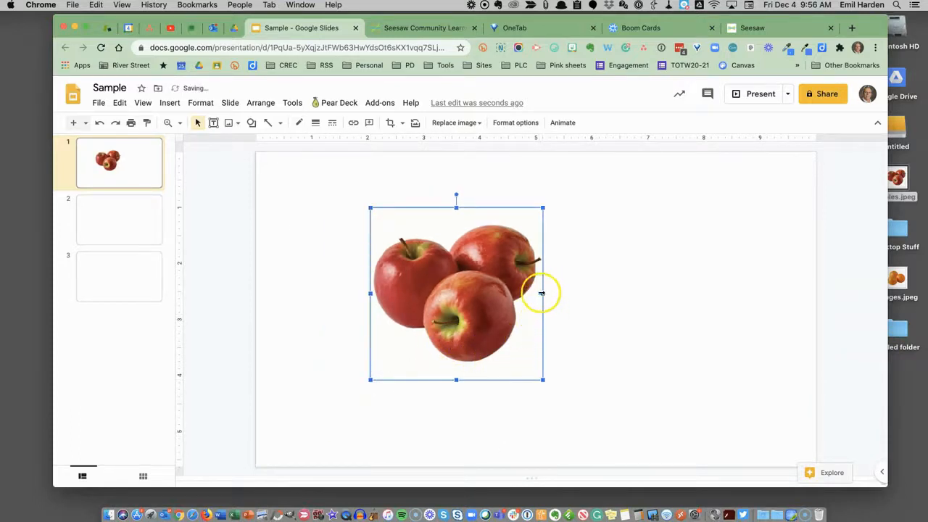
Squeeze the image narrower from its side handle and undo the distortion.
{"action": "left_click_drag", "start_coordinate": [546, 293], "coordinate": [496, 294]}
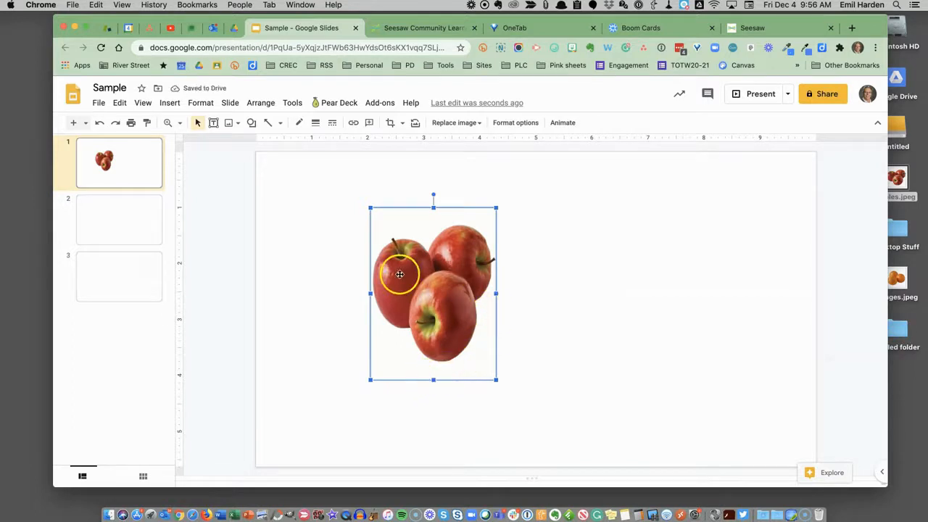
{"action": "left_click", "coordinate": [101, 124]}
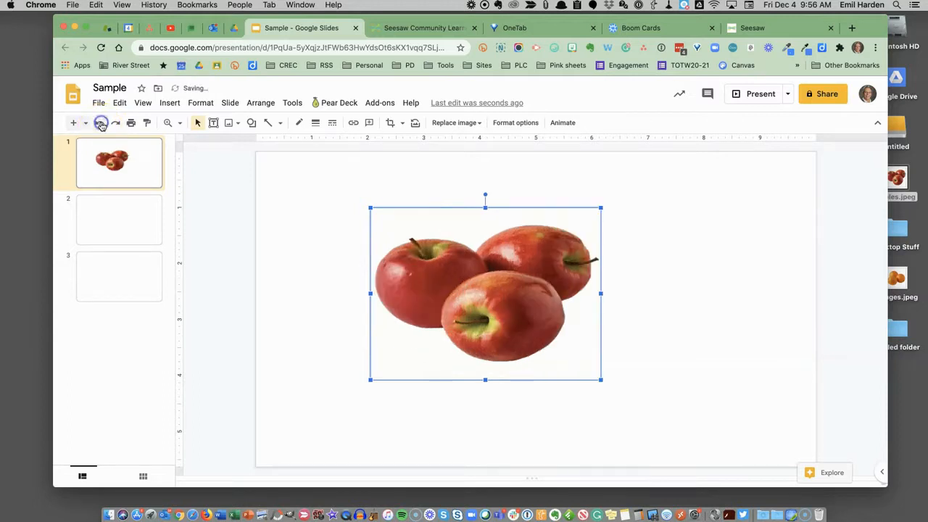
{"action": "left_click", "coordinate": [101, 124]}
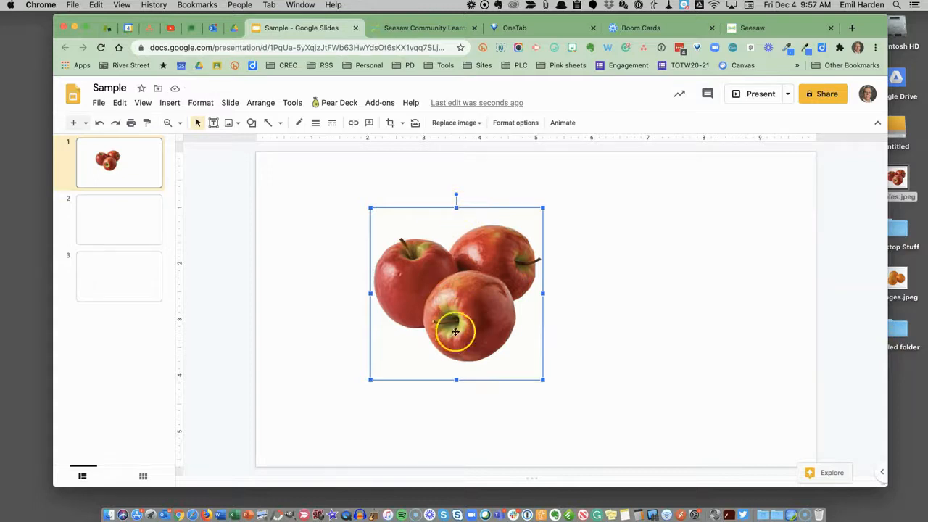
Enlarge the image slightly from a corner and move it toward the right of the slide.
{"action": "left_click_drag", "start_coordinate": [371, 379], "coordinate": [357, 393]}
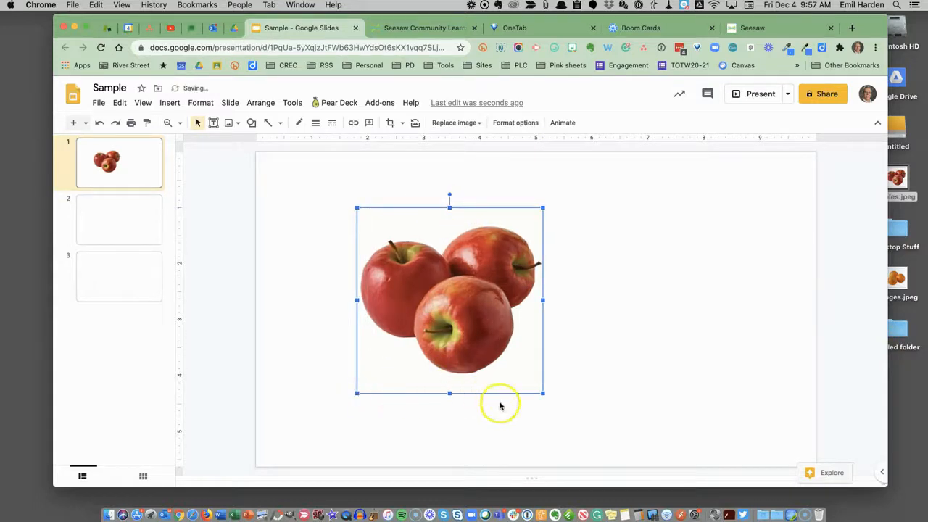
{"action": "left_click_drag", "start_coordinate": [473, 321], "coordinate": [540, 303]}
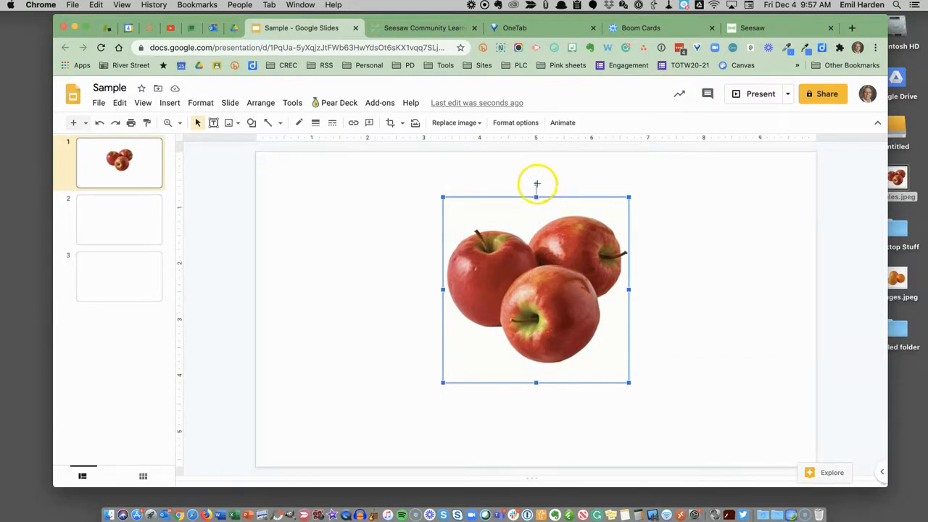
{"action": "mouse_move", "coordinate": [538, 184]}
{"action": "left_mouse_down"}
{"action": "mouse_move", "coordinate": [490, 196]}
{"action": "mouse_move", "coordinate": [504, 182]}
{"action": "mouse_move", "coordinate": [535, 182]}
{"action": "left_mouse_up"}
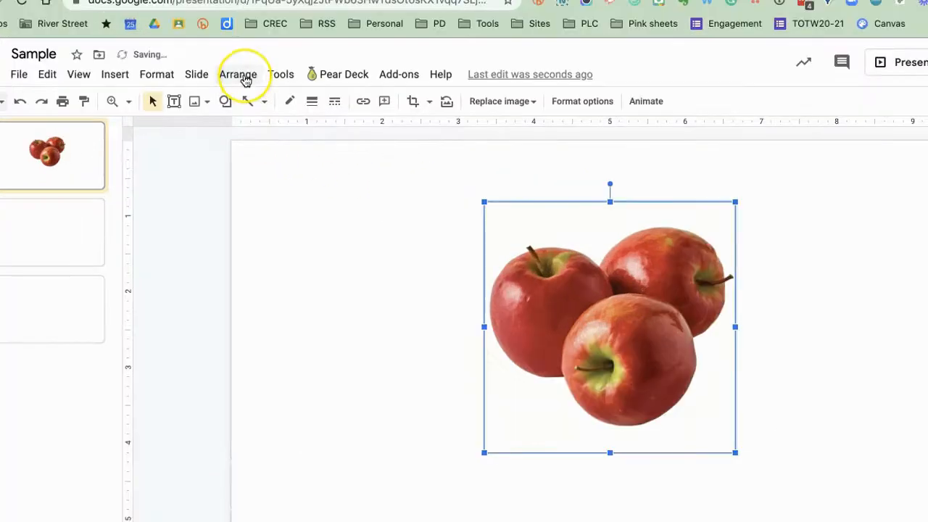
Flip the apples image horizontally.
{"action": "left_click", "coordinate": [242, 76]}
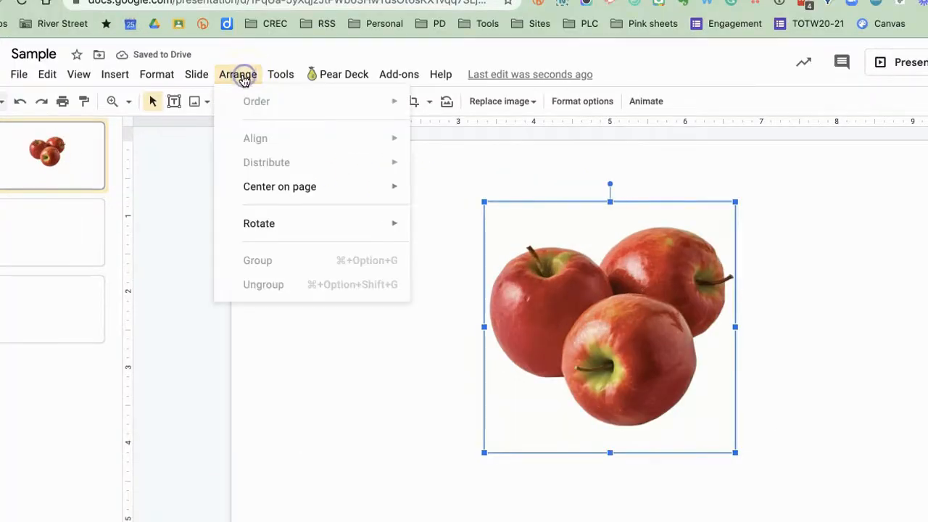
{"action": "mouse_move", "coordinate": [265, 219]}
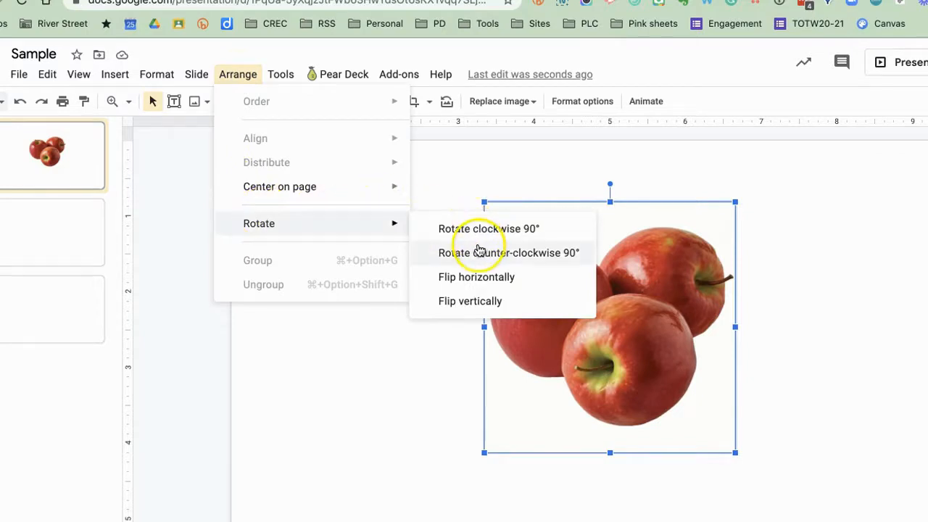
{"action": "left_click", "coordinate": [475, 277]}
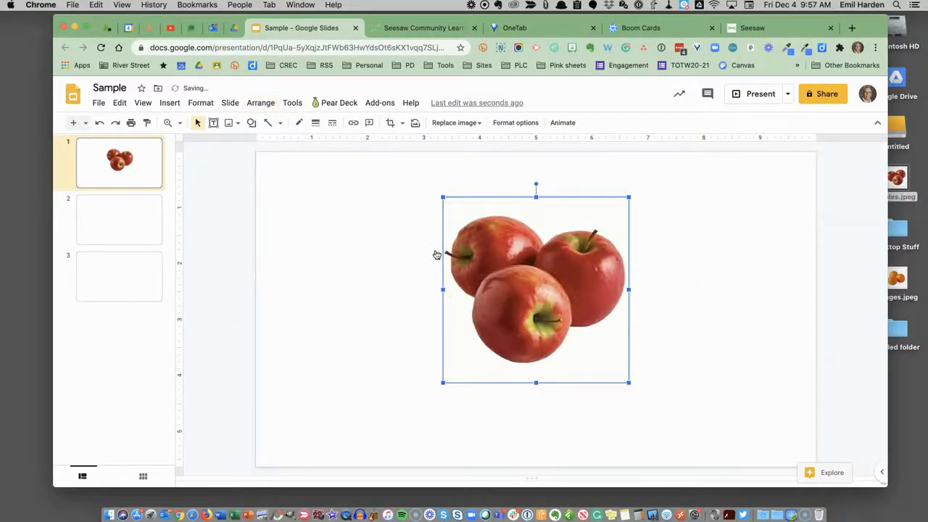
Flip the image vertically and then flip it vertically back again.
{"action": "left_click", "coordinate": [262, 105]}
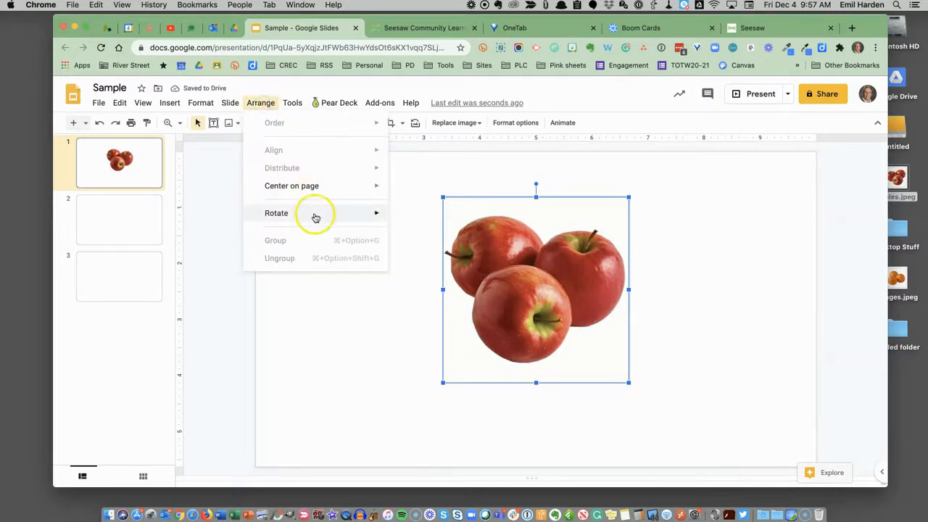
{"action": "mouse_move", "coordinate": [317, 215]}
{"action": "left_click", "coordinate": [429, 269]}
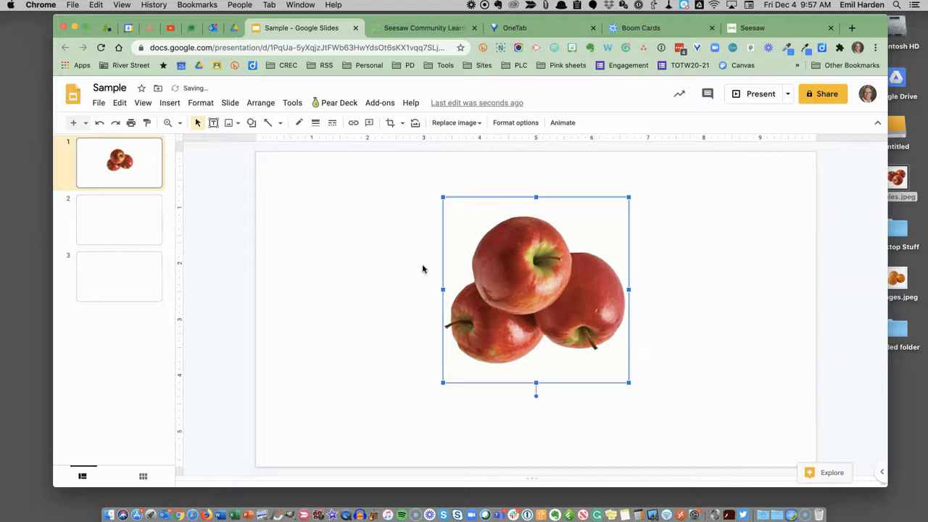
{"action": "left_click", "coordinate": [261, 104]}
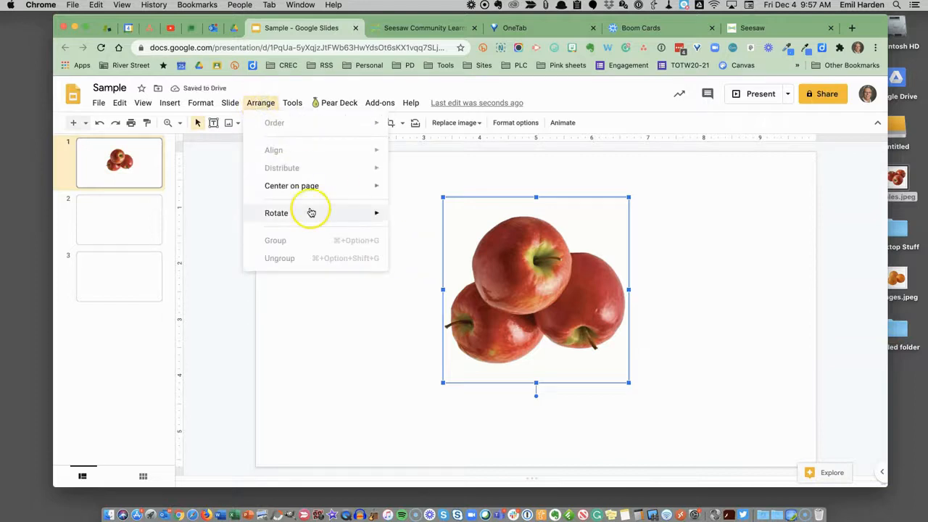
{"action": "mouse_move", "coordinate": [313, 212]}
{"action": "left_click", "coordinate": [415, 269]}
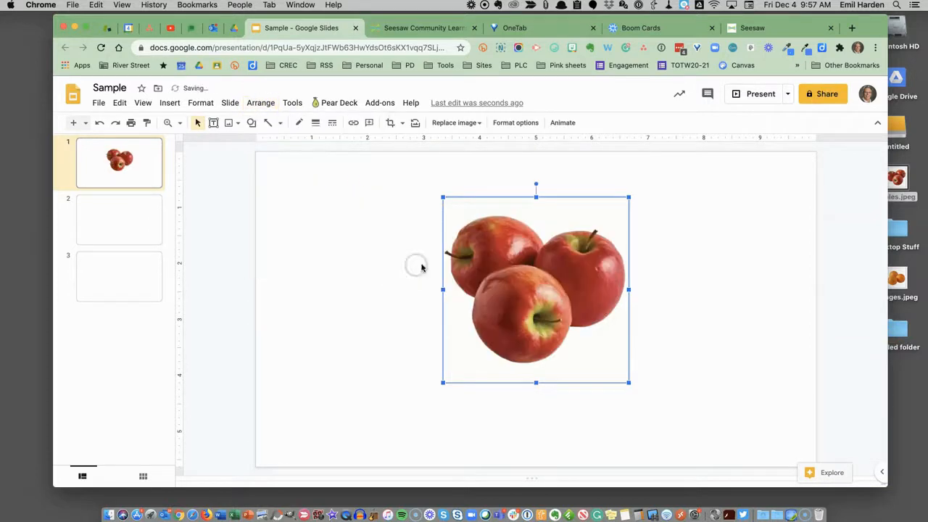
Move the image around the slide, finally placing it near the slide's right edge.
{"action": "left_click_drag", "start_coordinate": [551, 280], "coordinate": [370, 254]}
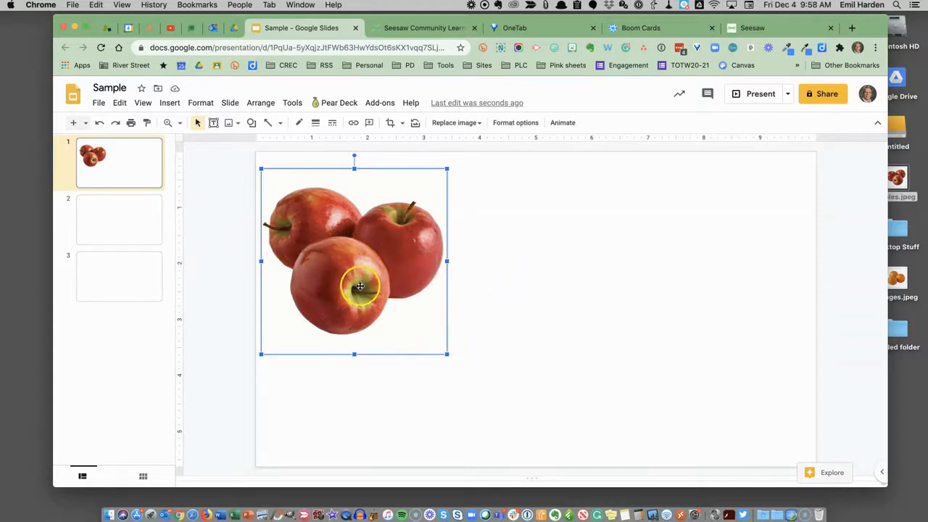
{"action": "left_click_drag", "start_coordinate": [355, 278], "coordinate": [675, 335]}
{"action": "left_click", "coordinate": [426, 276]}
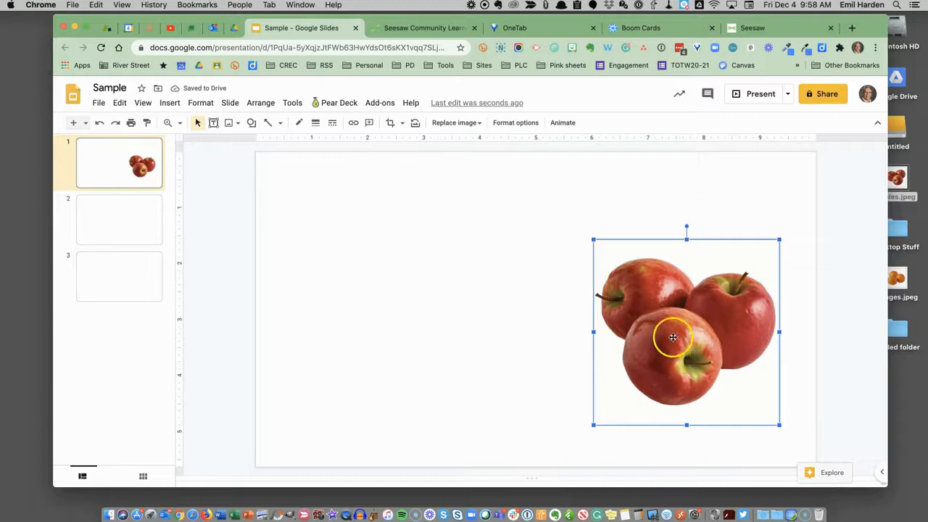
{"action": "left_click_drag", "start_coordinate": [665, 359], "coordinate": [664, 334]}
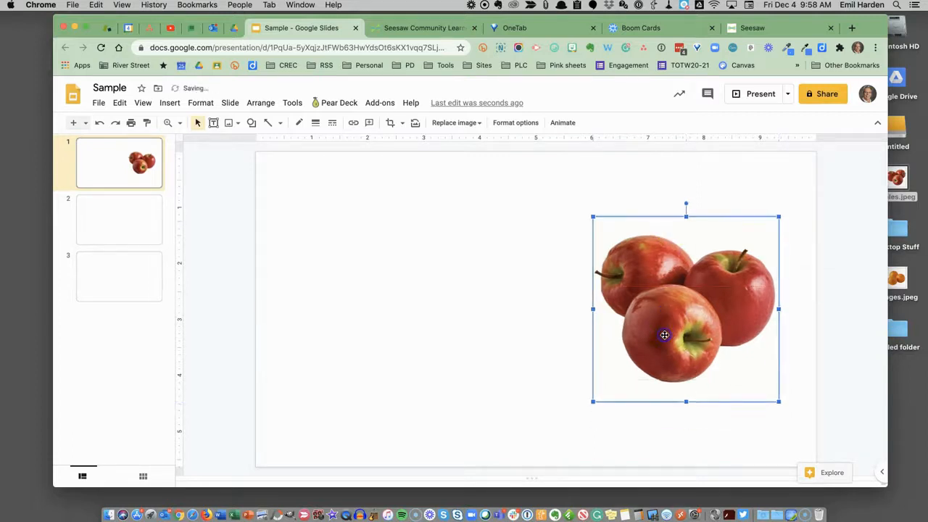
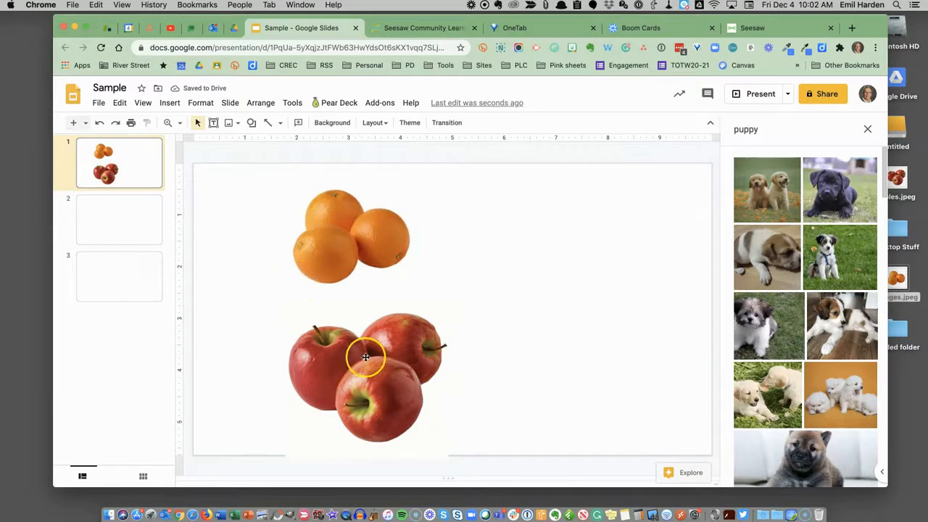
Move the apples image to the left and the oranges image toward the right of the slide.
{"action": "left_click", "coordinate": [345, 245]}
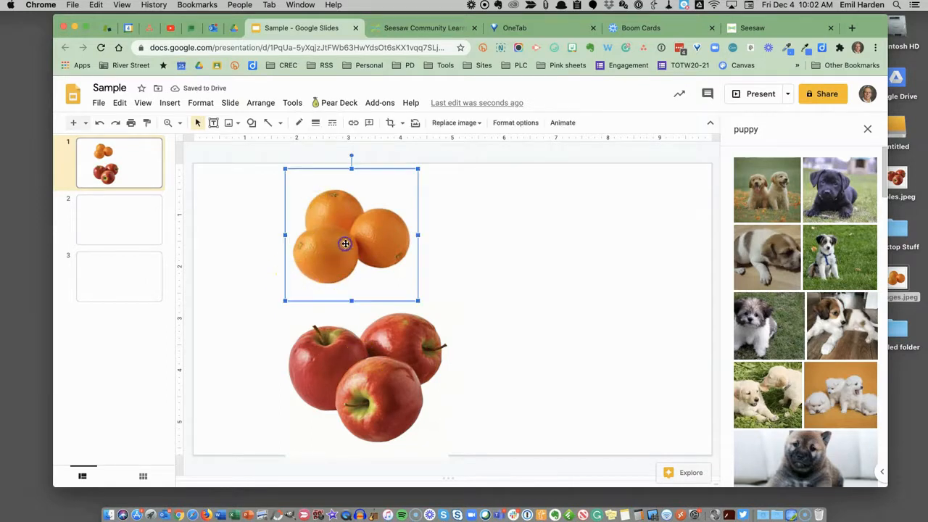
{"action": "left_click_drag", "start_coordinate": [375, 394], "coordinate": [304, 331]}
{"action": "left_click_drag", "start_coordinate": [393, 245], "coordinate": [538, 254]}
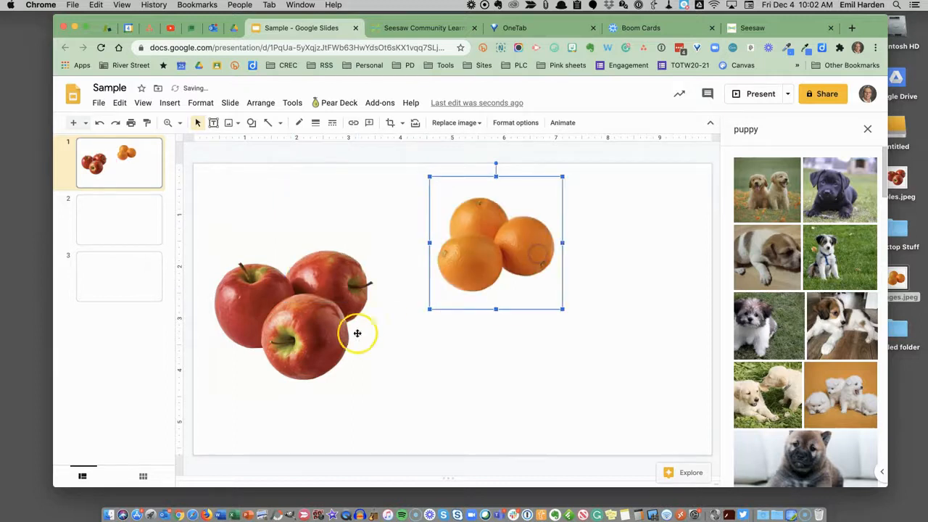
Add a text box reading ORANGES just below the oranges image.
{"action": "left_click", "coordinate": [214, 123]}
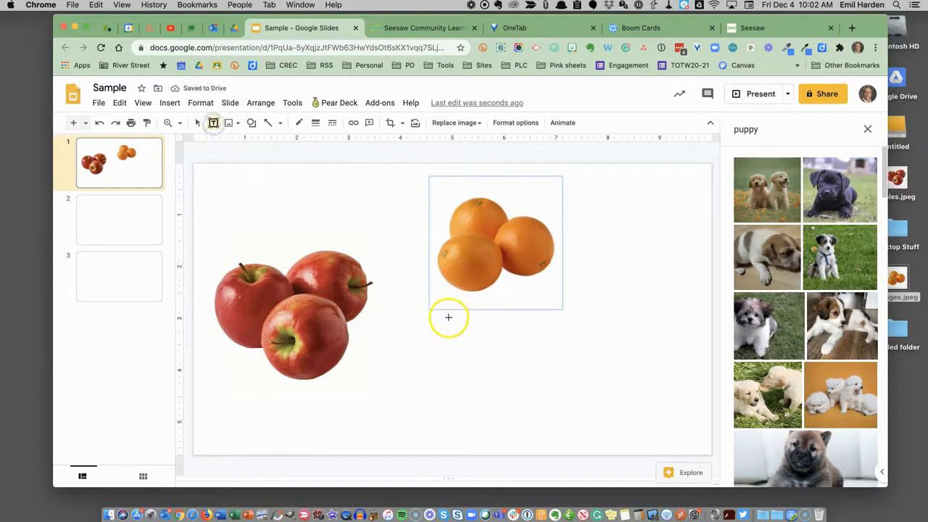
{"action": "left_click_drag", "start_coordinate": [493, 338], "coordinate": [550, 337]}
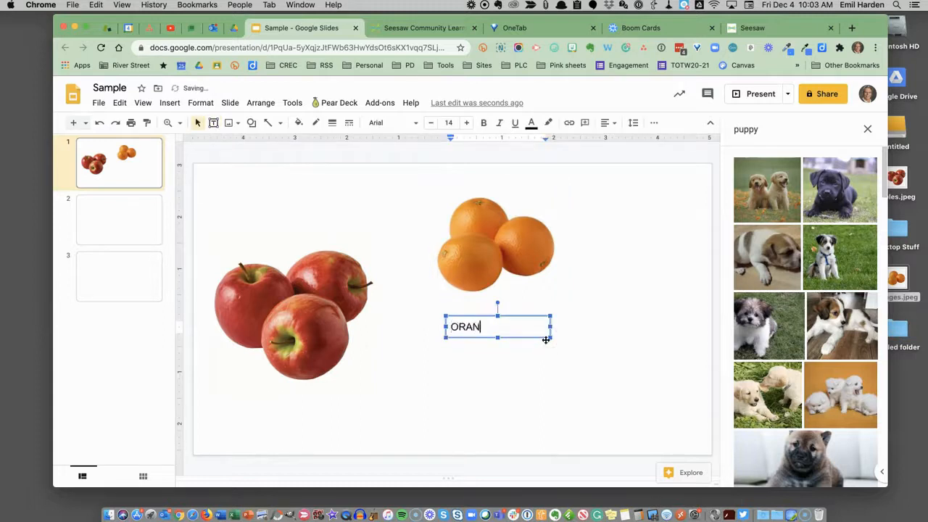
{"action": "left_click", "coordinate": [552, 330]}
{"action": "left_click_drag", "start_coordinate": [511, 328], "coordinate": [505, 299]}
Shift the apples and oranges images further to the right.
{"action": "left_click_drag", "start_coordinate": [304, 307], "coordinate": [344, 309]}
{"action": "left_click_drag", "start_coordinate": [495, 269], "coordinate": [578, 261]}
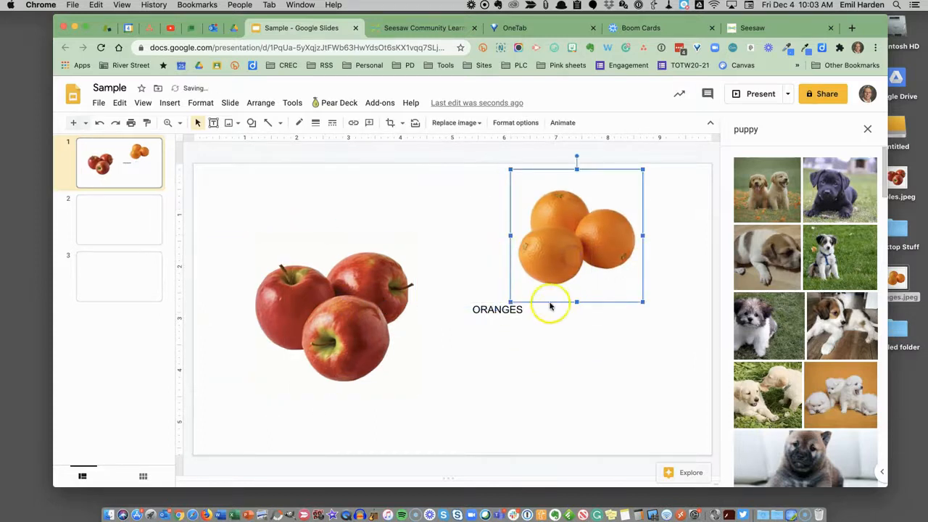
Move the ORANGES label directly beneath the oranges image.
{"action": "left_click", "coordinate": [498, 310]}
{"action": "left_click_drag", "start_coordinate": [491, 297], "coordinate": [578, 289]}
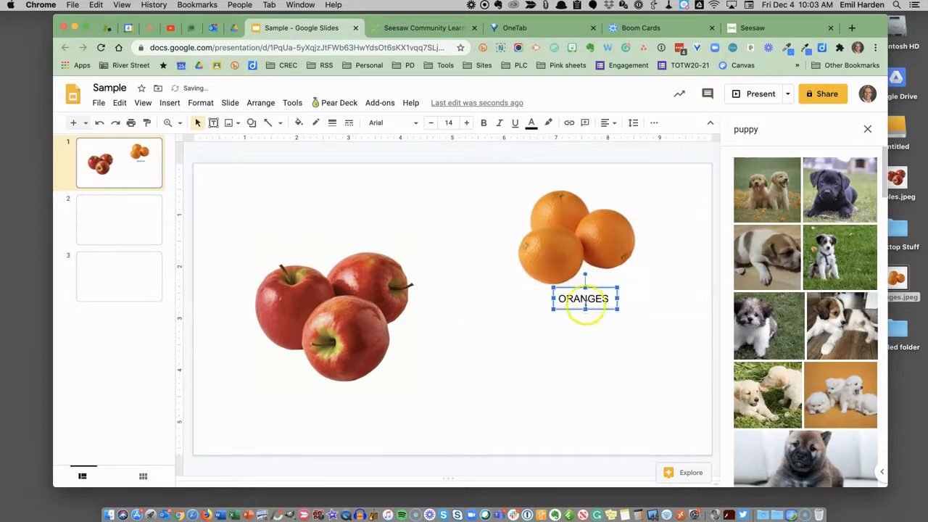
Group the oranges image together with its ORANGES label.
{"action": "left_click", "coordinate": [565, 267], "text": "shift"}
{"action": "left_click", "coordinate": [259, 102]}
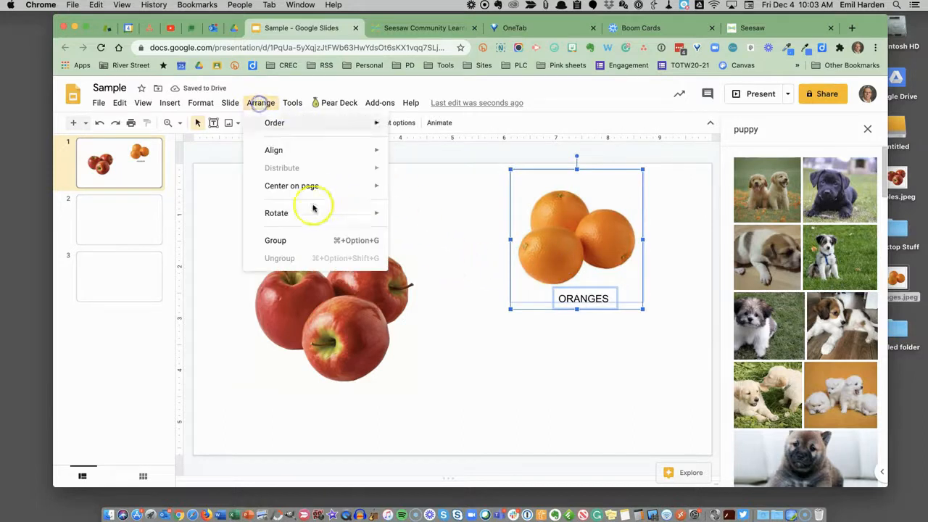
{"action": "left_click", "coordinate": [315, 240]}
{"action": "left_click", "coordinate": [462, 336]}
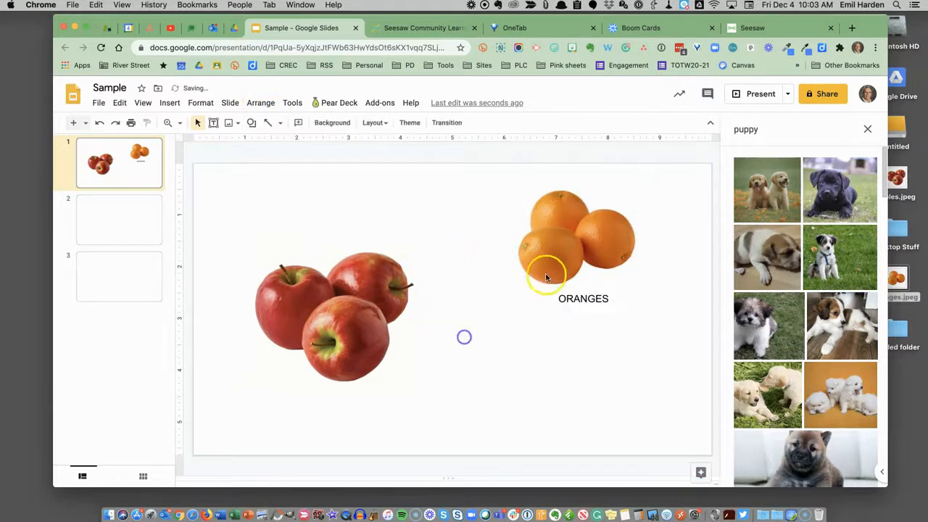
Move the oranges group around the slide, finally placing it near the upper-right corner.
{"action": "left_click_drag", "start_coordinate": [558, 261], "coordinate": [573, 340]}
{"action": "left_click", "coordinate": [486, 349]}
{"action": "left_click_drag", "start_coordinate": [613, 257], "coordinate": [635, 177]}
{"action": "left_click", "coordinate": [514, 314]}
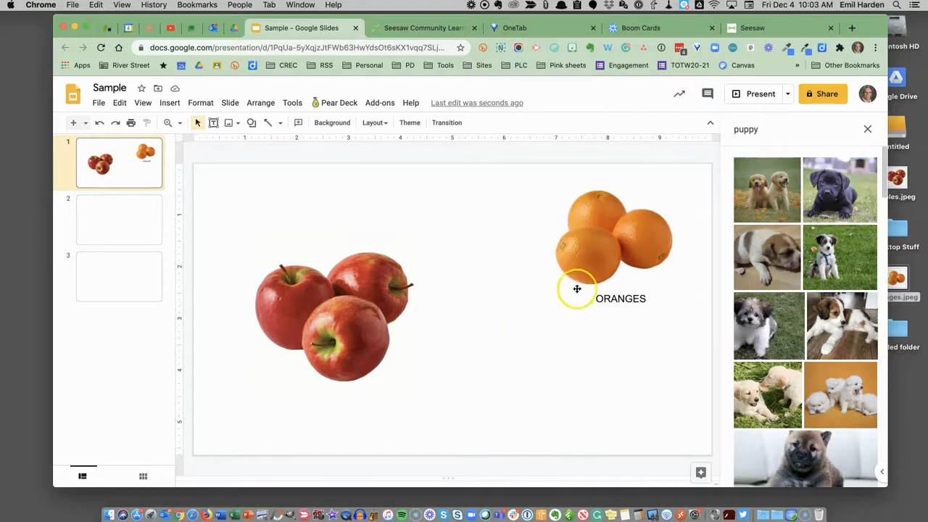
Delete the grouped oranges image and label.
{"action": "left_click", "coordinate": [609, 266]}
{"action": "key", "text": "BackSpace"}
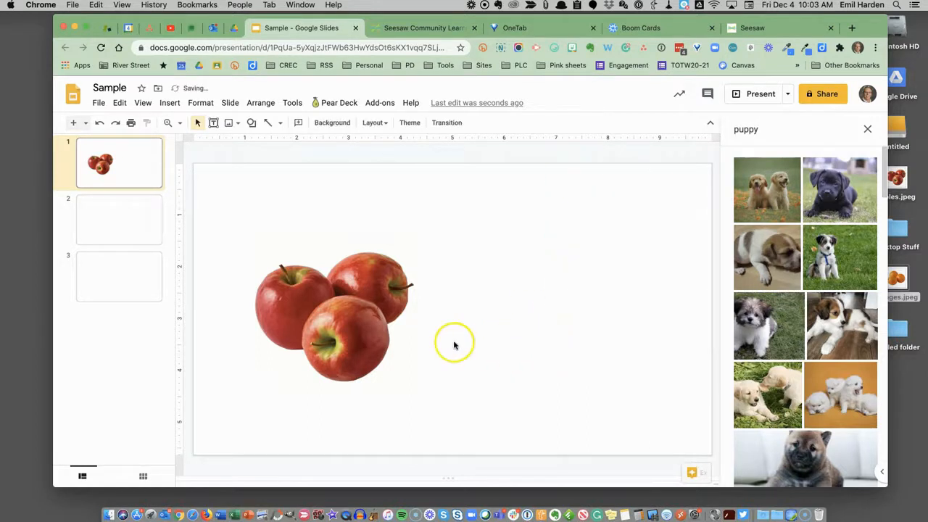
Shrink the apples image from its corner.
{"action": "left_click", "coordinate": [335, 329]}
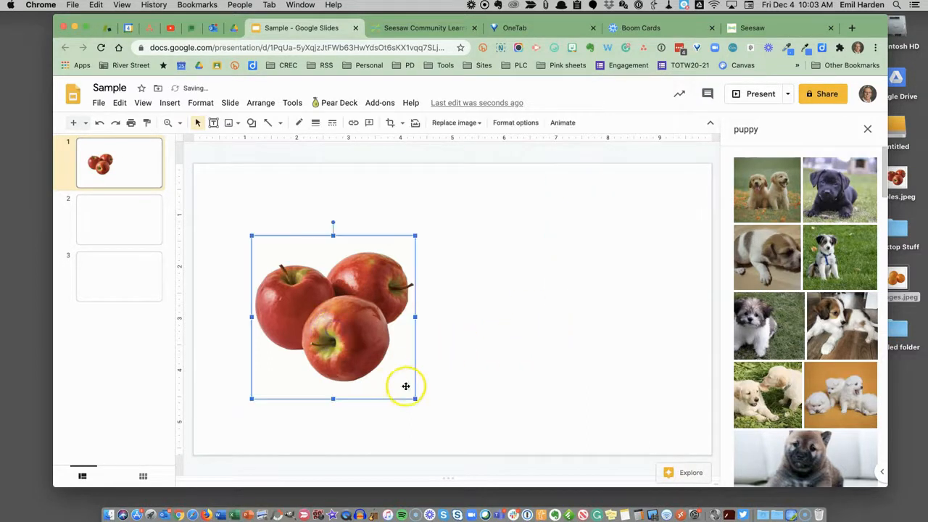
{"action": "left_click_drag", "start_coordinate": [415, 397], "coordinate": [367, 332]}
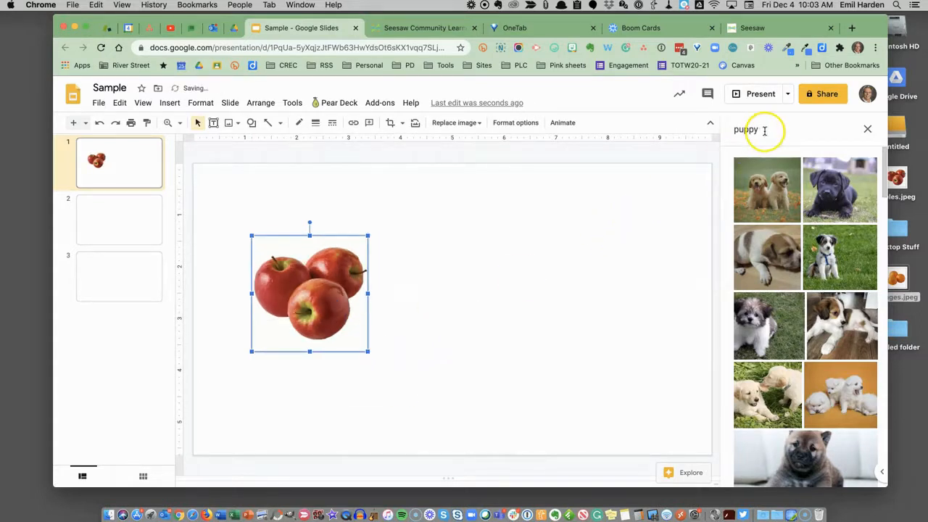
Search the image panel for BASKET and insert the woven basket picture onto the slide.
{"action": "type", "text": "ASKET"}
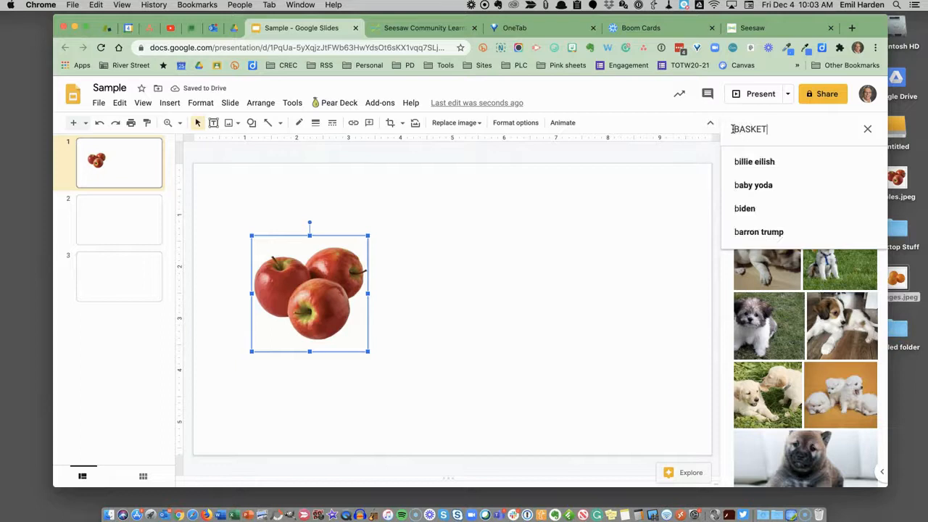
{"action": "key", "text": "Return"}
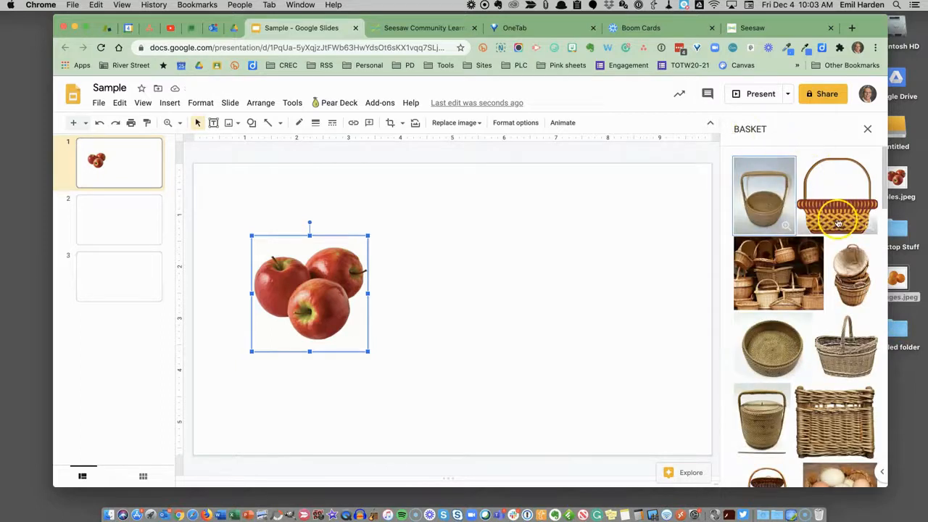
{"action": "left_click_drag", "start_coordinate": [838, 214], "coordinate": [429, 285]}
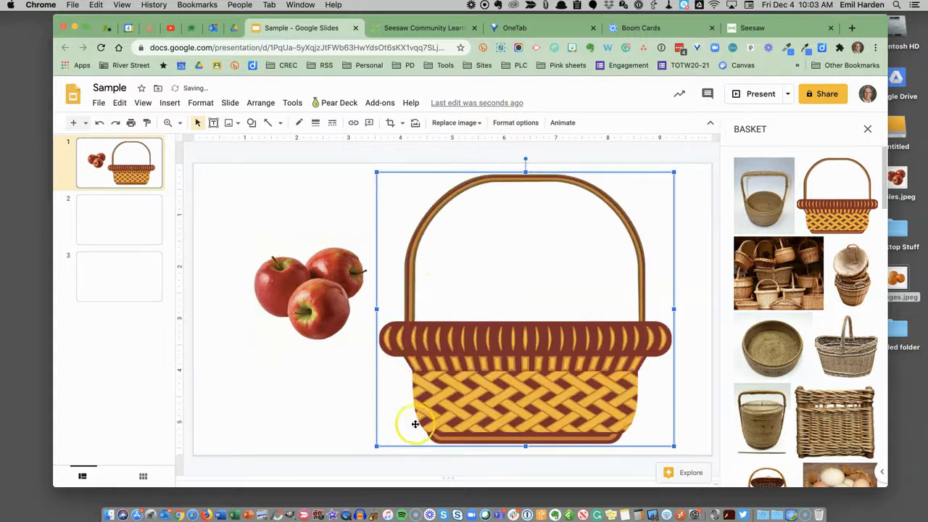
Shrink the basket image and move it toward the middle of the slide.
{"action": "left_click_drag", "start_coordinate": [376, 447], "coordinate": [450, 379]}
{"action": "left_click_drag", "start_coordinate": [537, 336], "coordinate": [488, 379]}
Move the apples image into the basket's opening.
{"action": "left_click_drag", "start_coordinate": [356, 320], "coordinate": [501, 309]}
{"action": "left_click", "coordinate": [492, 303]}
{"action": "left_click_drag", "start_coordinate": [491, 353], "coordinate": [468, 346]}
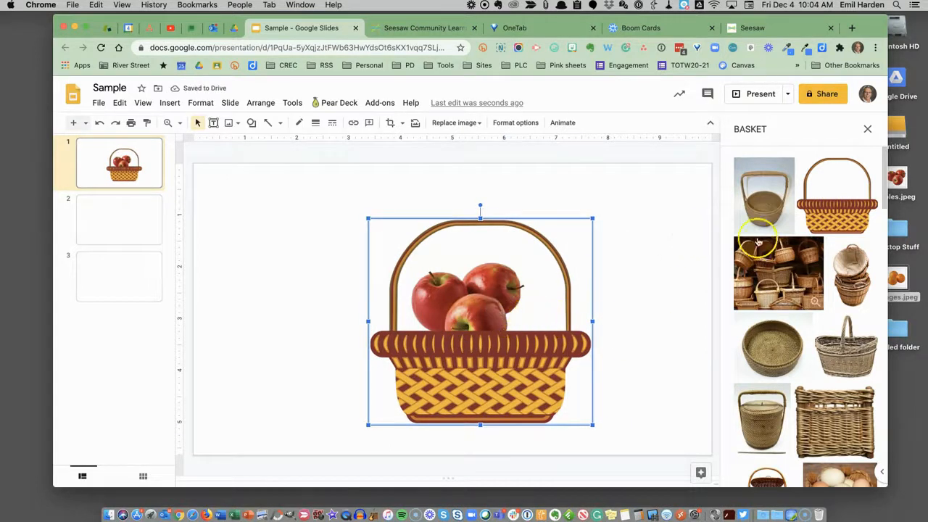
Insert another apples image from the desktop, drag it over the basket and send it backward.
{"action": "left_click_drag", "start_coordinate": [897, 178], "coordinate": [660, 281]}
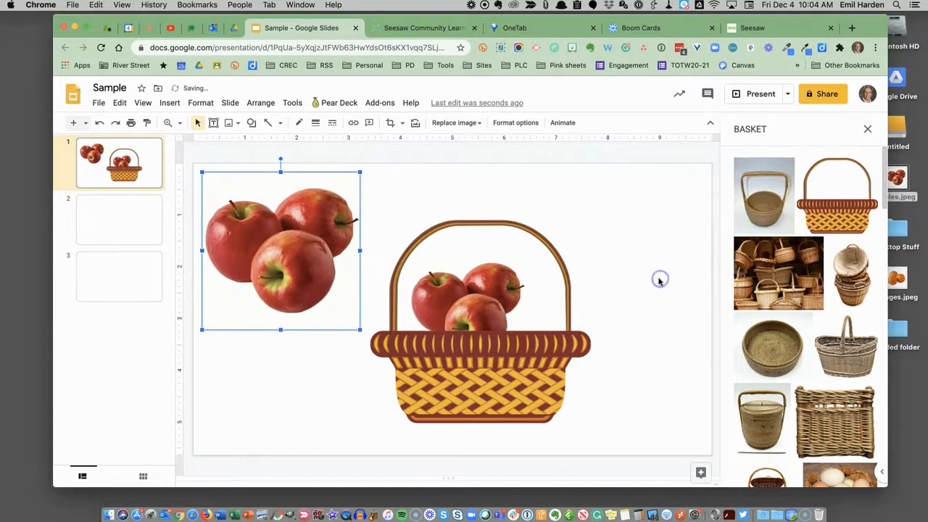
{"action": "left_click_drag", "start_coordinate": [307, 266], "coordinate": [550, 322]}
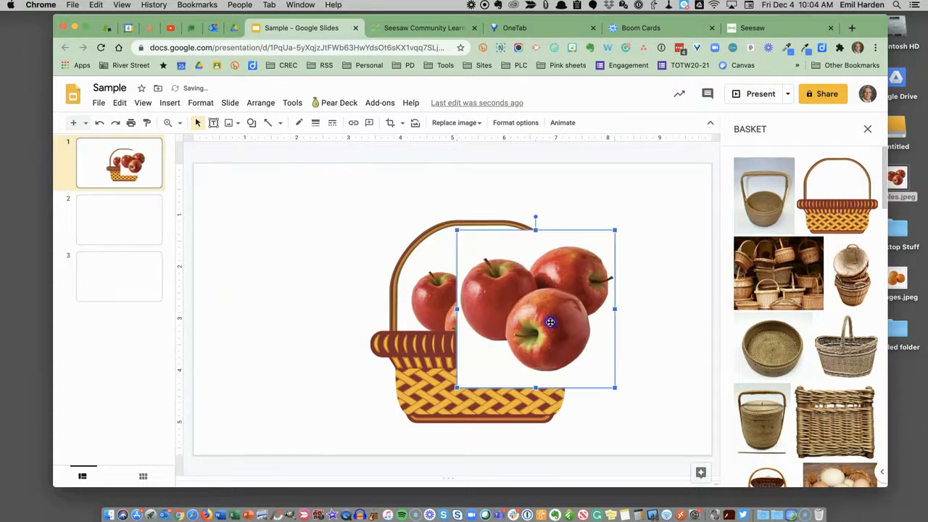
{"action": "left_click", "coordinate": [263, 103]}
{"action": "mouse_move", "coordinate": [300, 124]}
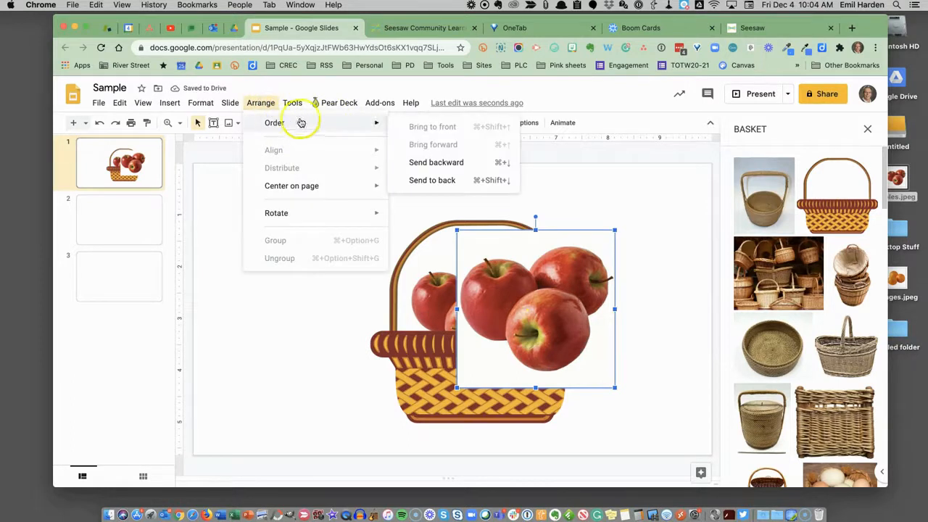
{"action": "left_click", "coordinate": [426, 163]}
{"action": "left_click", "coordinate": [499, 302]}
{"action": "left_click_drag", "start_coordinate": [500, 303], "coordinate": [493, 303]}
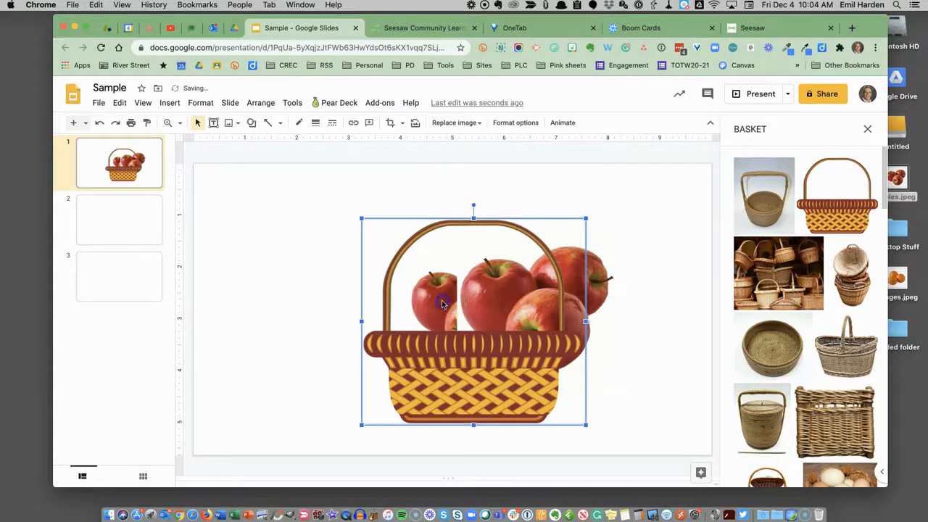
Move the extra apples image aside and delete it.
{"action": "left_click", "coordinate": [470, 264]}
{"action": "left_click", "coordinate": [513, 300]}
{"action": "left_click", "coordinate": [612, 300]}
{"action": "left_click_drag", "start_coordinate": [600, 283], "coordinate": [643, 277]}
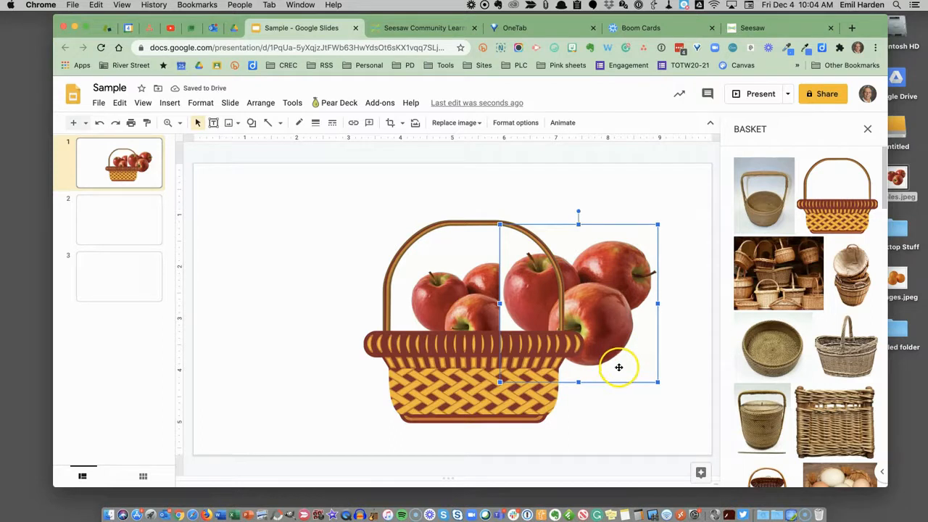
{"action": "key", "text": "BackSpace"}
Move the basket to the left and delete the original apples image.
{"action": "left_click", "coordinate": [483, 298]}
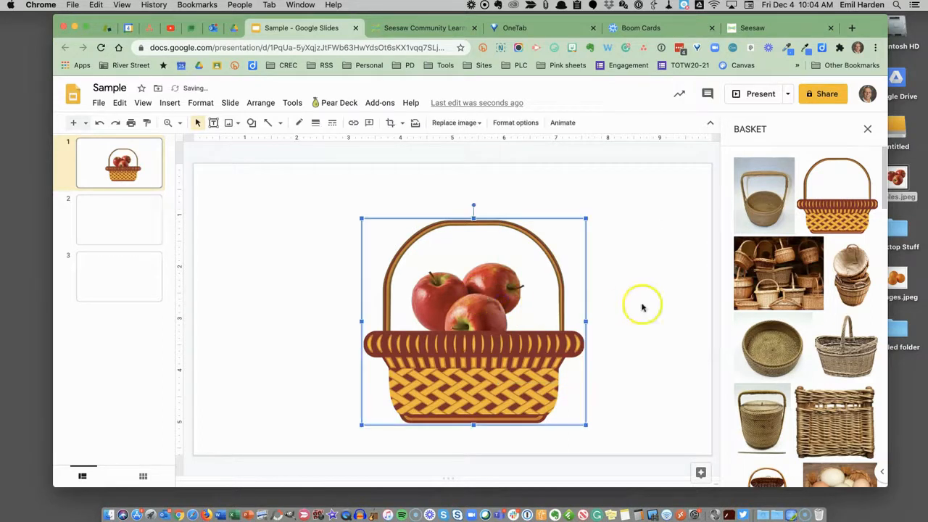
{"action": "left_click_drag", "start_coordinate": [539, 351], "coordinate": [393, 339]}
{"action": "left_click", "coordinate": [519, 289]}
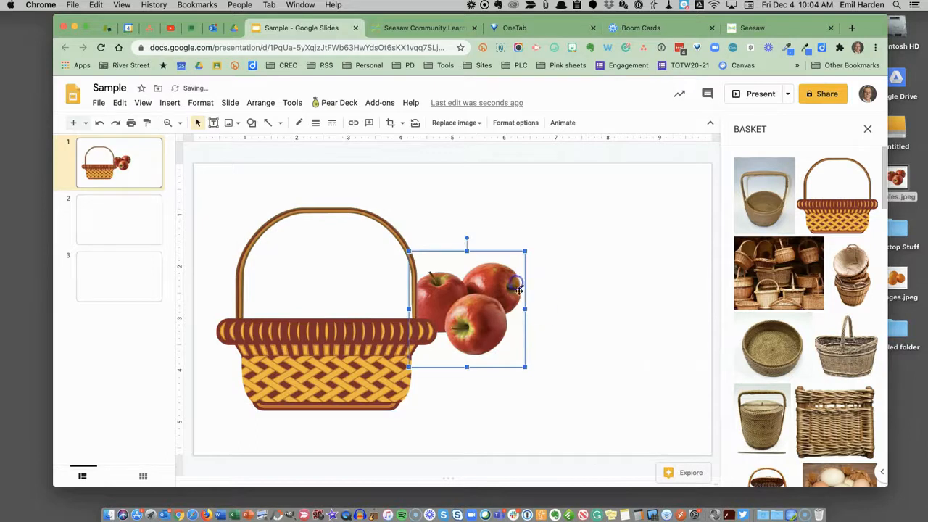
{"action": "key", "text": "BackSpace"}
Search images for TRANSPARENT APPLES and insert the two-red-apples picture onto the slide.
{"action": "left_click", "coordinate": [727, 129]}
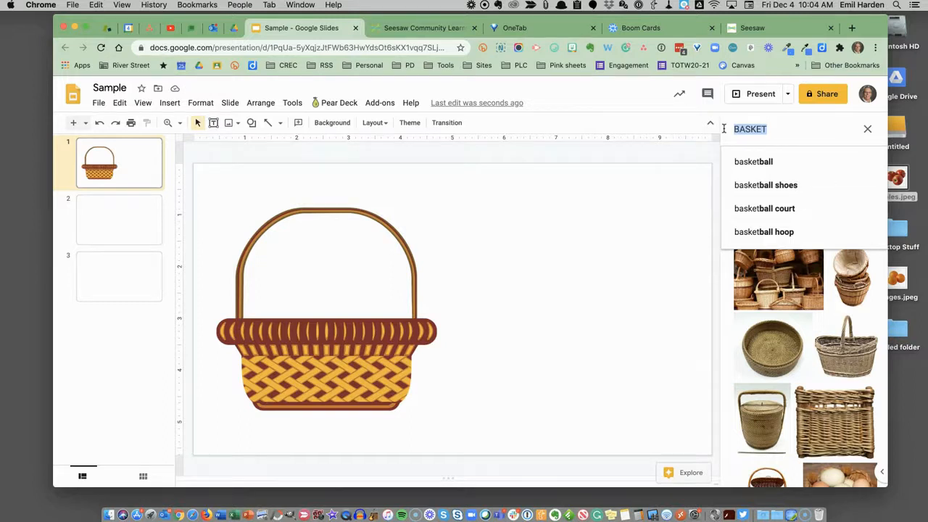
{"action": "type", "text": "TRANSPARENT APPLES"}
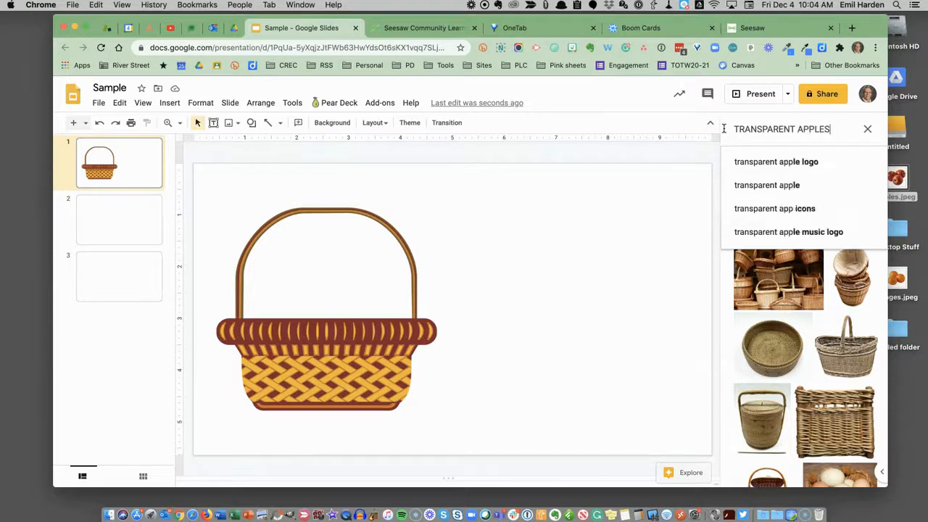
{"action": "key", "text": "Return"}
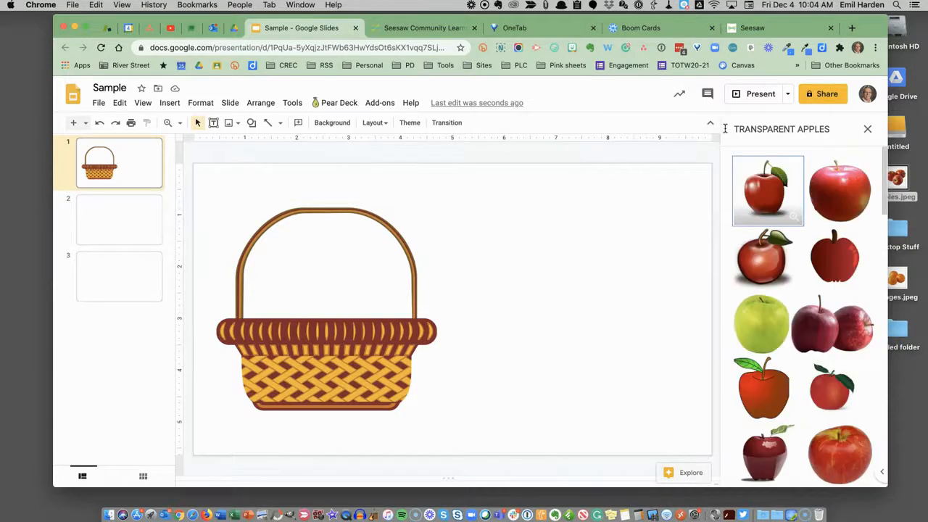
{"action": "left_click_drag", "start_coordinate": [818, 319], "coordinate": [524, 271]}
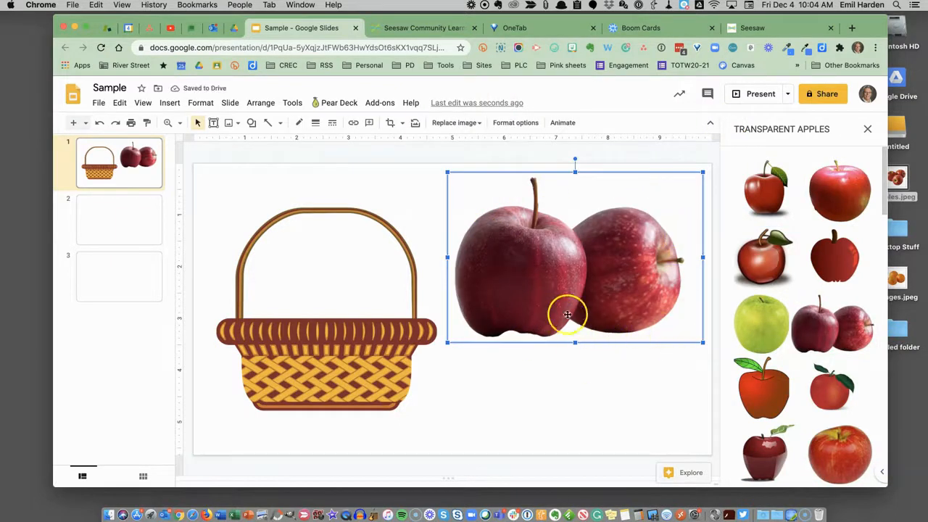
Move the two-apple image over the basket and send it backward.
{"action": "left_click_drag", "start_coordinate": [530, 296], "coordinate": [364, 322]}
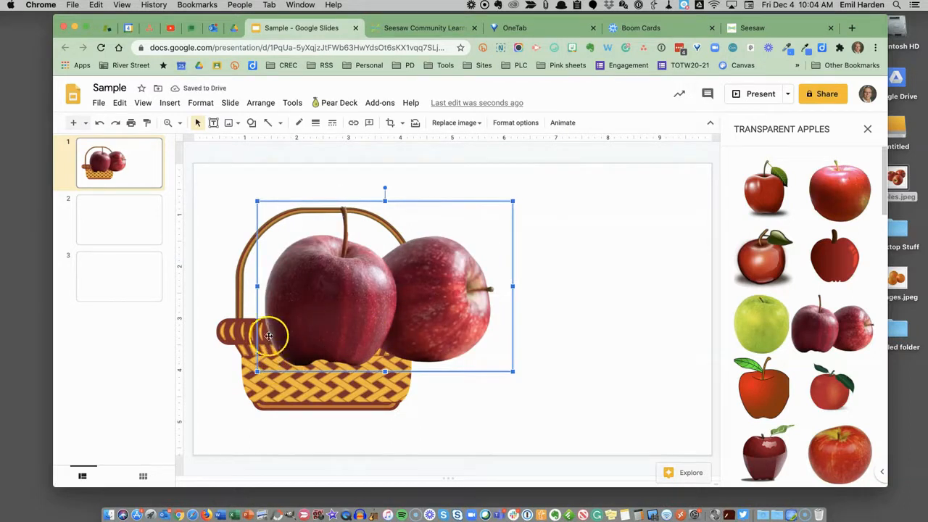
{"action": "left_click", "coordinate": [270, 104]}
{"action": "mouse_move", "coordinate": [290, 124]}
{"action": "left_click", "coordinate": [428, 166]}
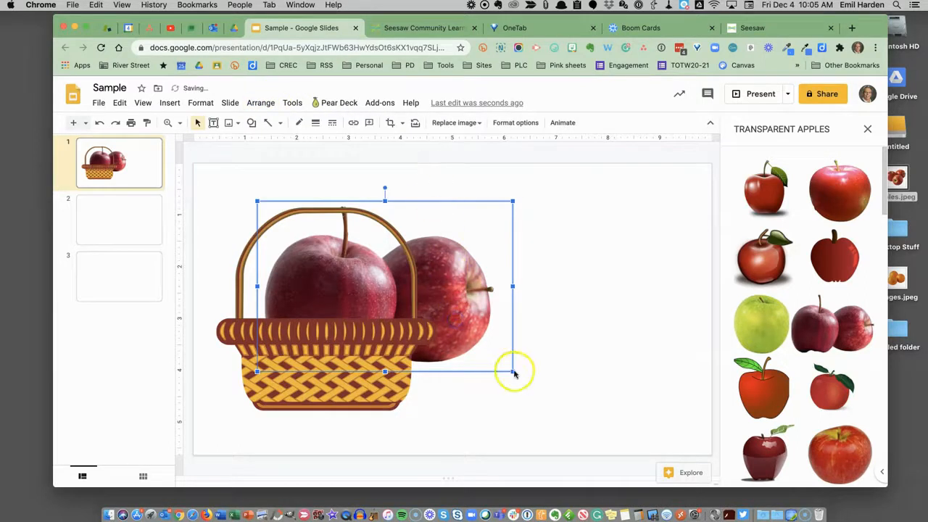
Shrink the apples image and shift the basket up so the apples sit inside it.
{"action": "left_click_drag", "start_coordinate": [513, 373], "coordinate": [382, 284]}
{"action": "left_click", "coordinate": [329, 274]}
{"action": "left_click_drag", "start_coordinate": [328, 274], "coordinate": [320, 297]}
{"action": "left_click_drag", "start_coordinate": [313, 344], "coordinate": [326, 273]}
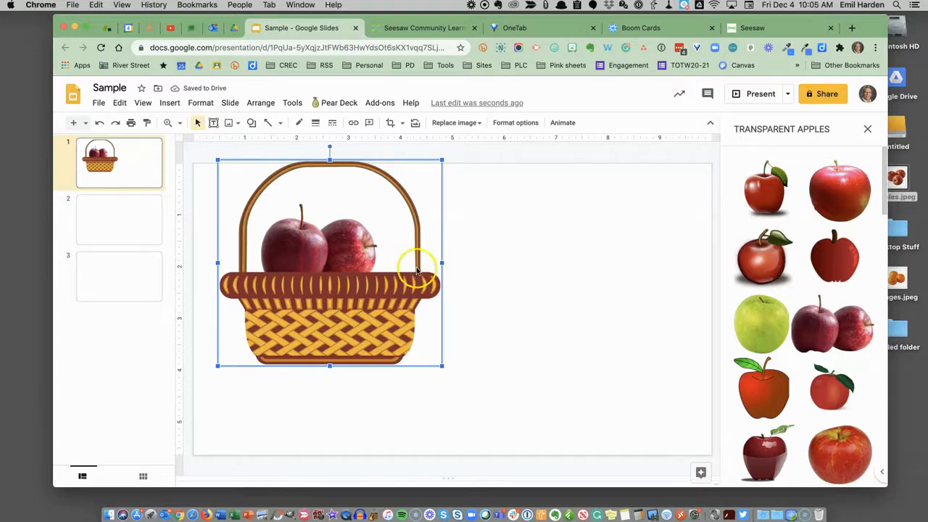
Send the basket image to the back so the apples appear in front.
{"action": "left_click", "coordinate": [267, 104]}
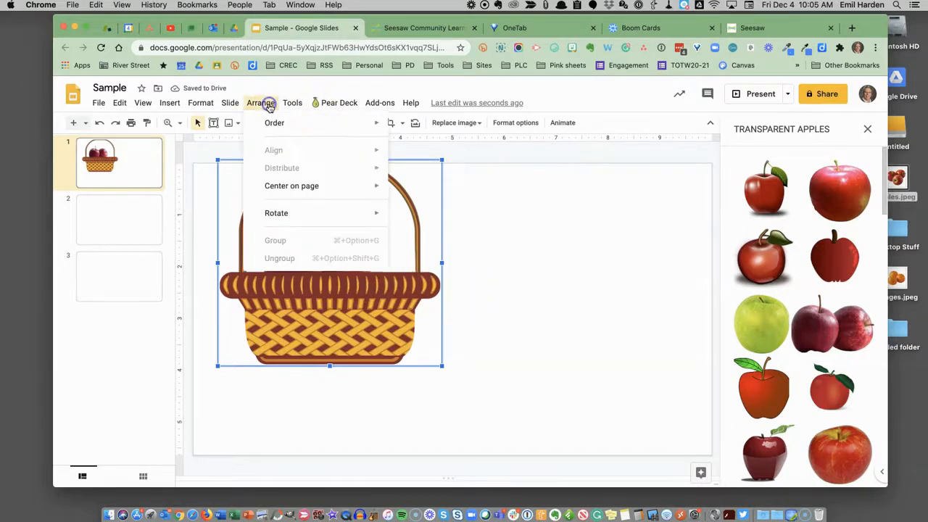
{"action": "mouse_move", "coordinate": [322, 124]}
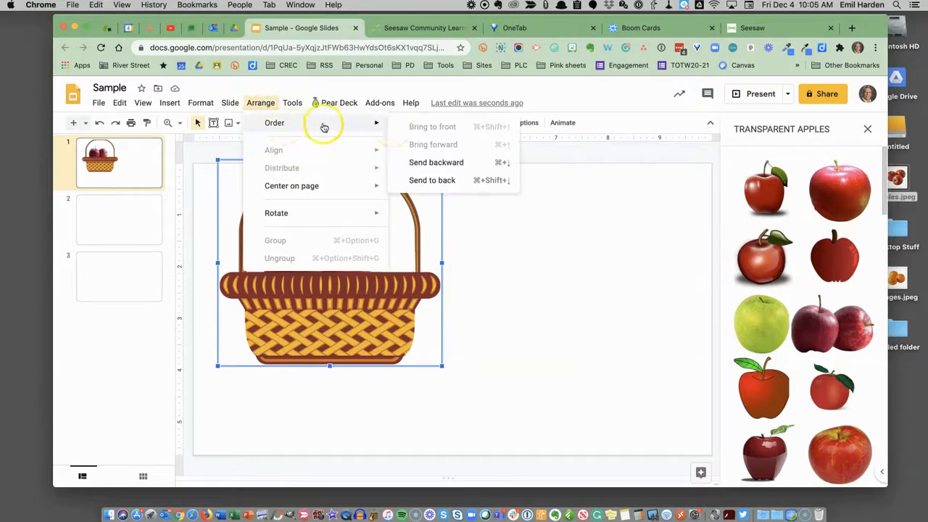
{"action": "left_click", "coordinate": [425, 180]}
Add a copy of the apples image and nudge it within the basket.
{"action": "left_click", "coordinate": [346, 238]}
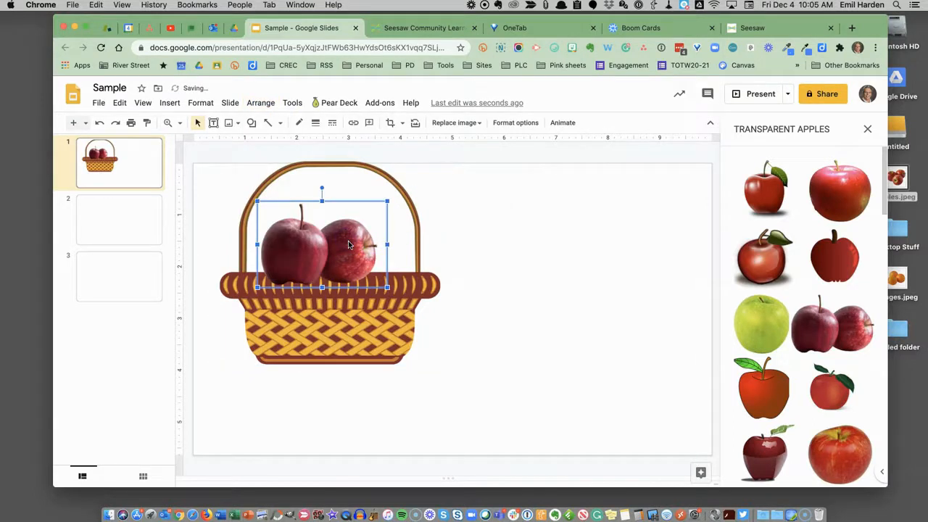
{"action": "mouse_move", "coordinate": [348, 242]}
{"action": "left_mouse_down"}
{"action": "mouse_move", "coordinate": [357, 246]}
{"action": "mouse_move", "coordinate": [349, 236]}
{"action": "left_mouse_up"}
{"action": "left_click", "coordinate": [280, 248]}
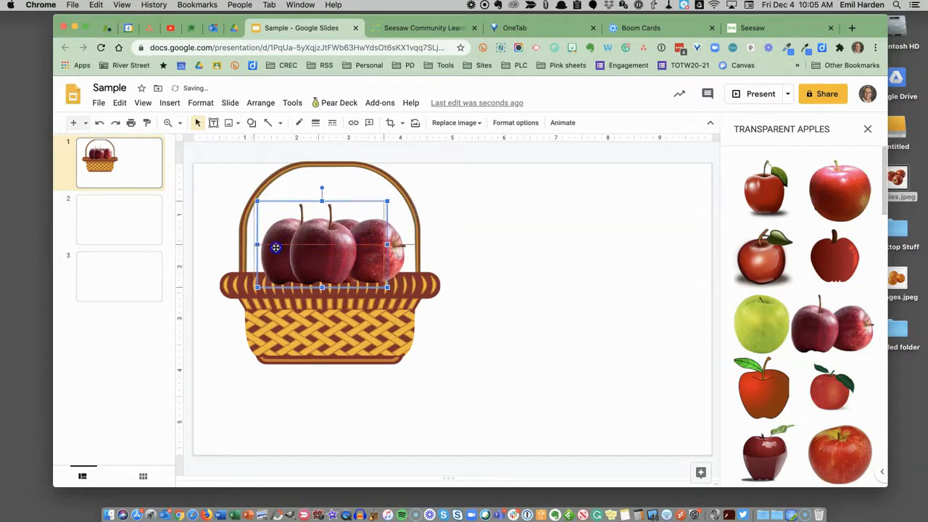
{"action": "left_click_drag", "start_coordinate": [279, 249], "coordinate": [272, 245]}
Move the apples copy to the right and rotate it slightly inside the basket.
{"action": "left_click", "coordinate": [371, 246]}
{"action": "left_click_drag", "start_coordinate": [371, 247], "coordinate": [416, 249]}
{"action": "left_click_drag", "start_coordinate": [358, 187], "coordinate": [363, 186]}
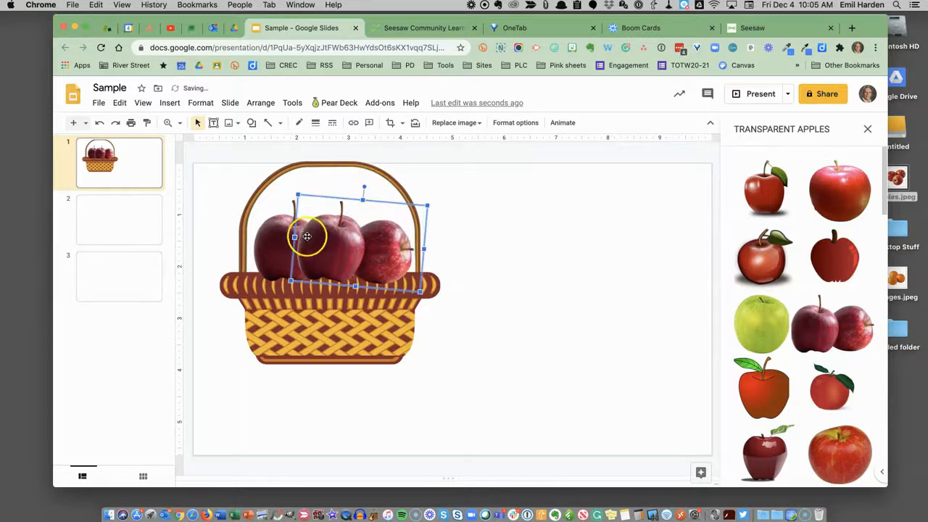
Reposition the apples images slightly, nudging one of them down inside the basket.
{"action": "left_click", "coordinate": [281, 237]}
{"action": "left_click_drag", "start_coordinate": [315, 182], "coordinate": [311, 185]}
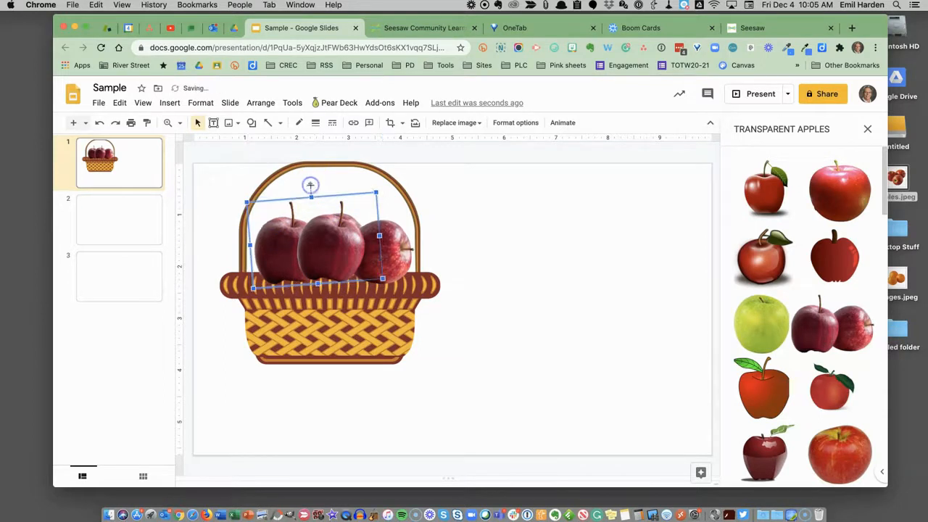
{"action": "left_click", "coordinate": [401, 256]}
{"action": "key", "text": "Down"}
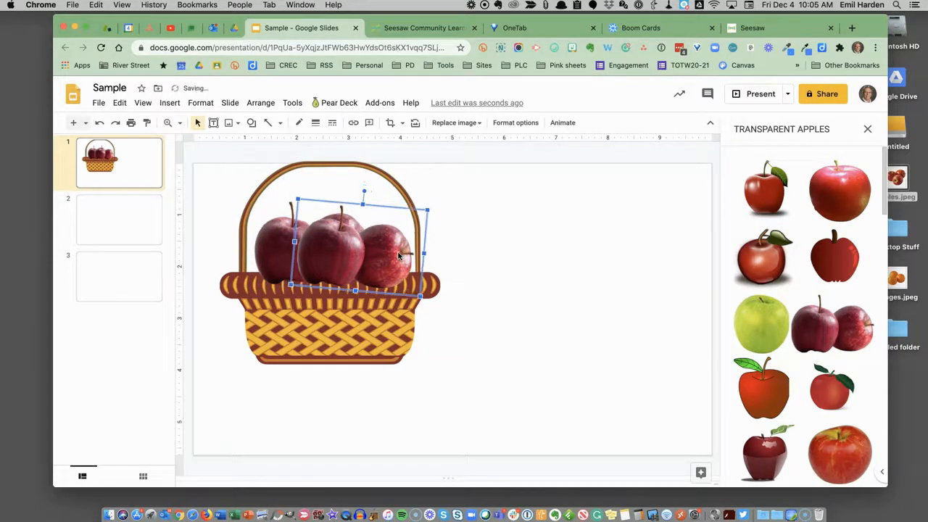
Bring the basket image forward and then to the front so the apples sit behind its rim.
{"action": "left_click", "coordinate": [357, 326]}
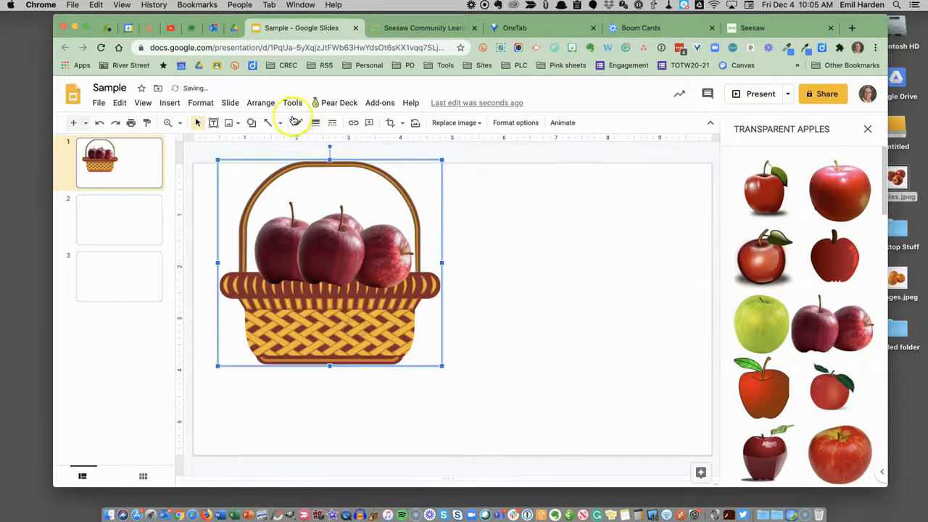
{"action": "left_click", "coordinate": [262, 103]}
{"action": "mouse_move", "coordinate": [277, 124]}
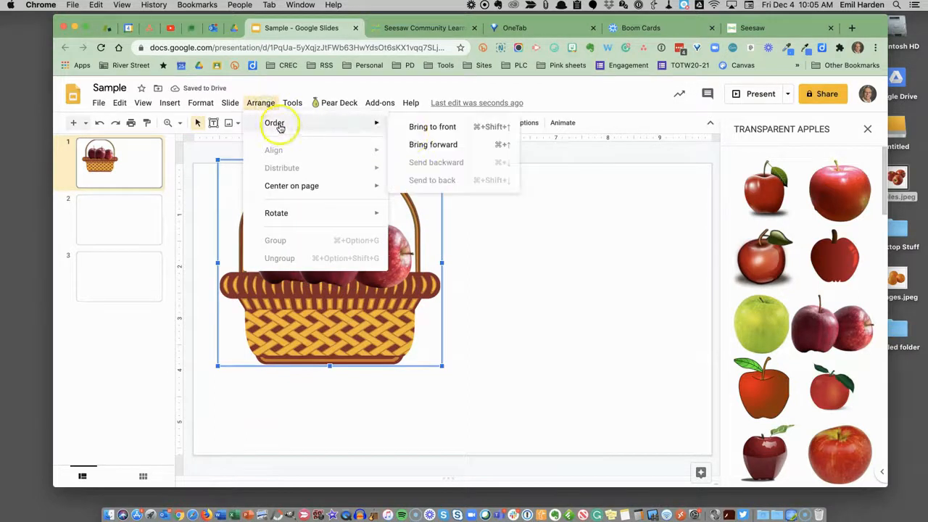
{"action": "left_click", "coordinate": [424, 143]}
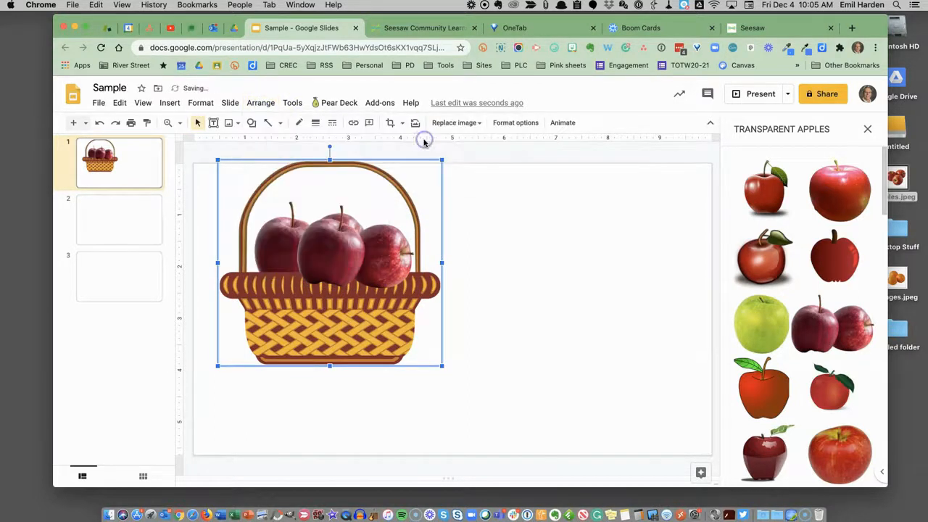
{"action": "left_click", "coordinate": [260, 102]}
{"action": "mouse_move", "coordinate": [331, 124]}
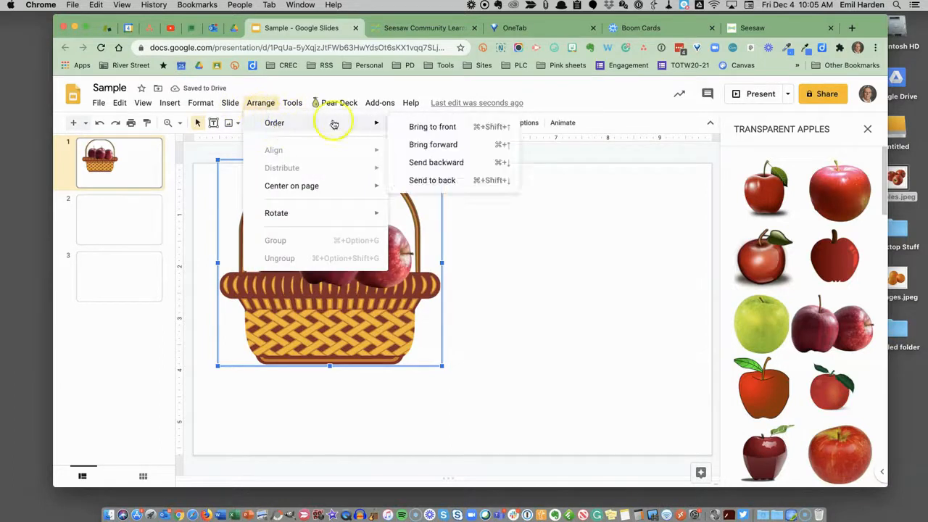
{"action": "left_click", "coordinate": [408, 128]}
{"action": "left_click", "coordinate": [480, 225]}
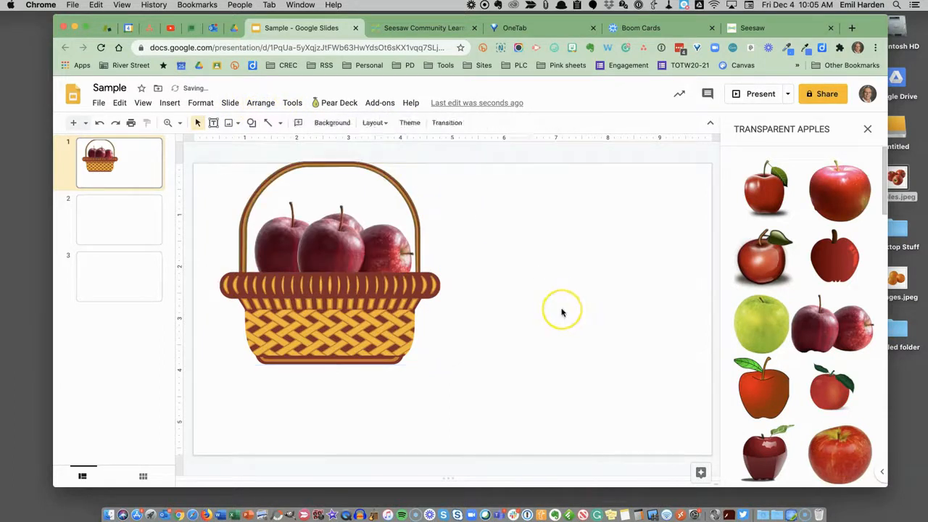